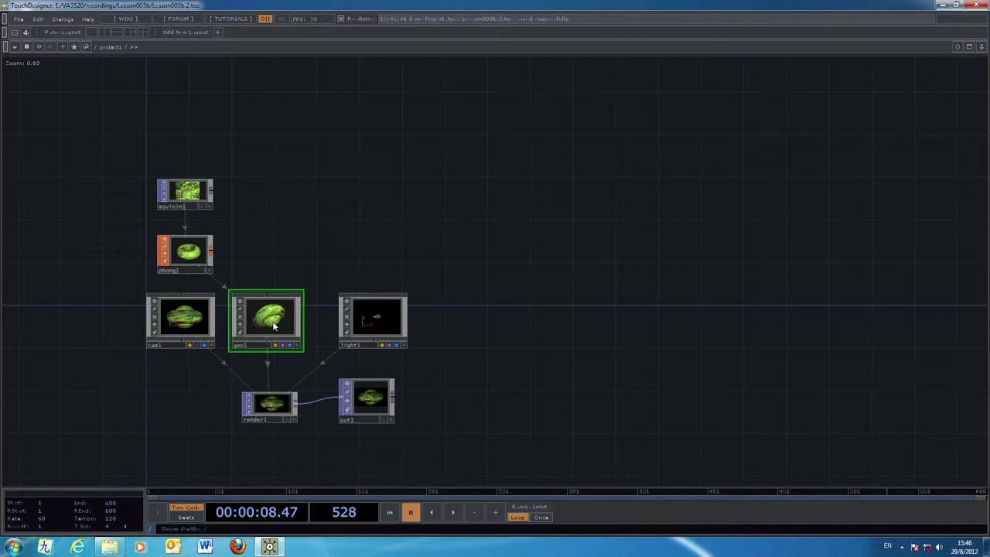
- Show the parameters of geo1, inspect its geometry in an enlarged separate viewer window, and close that viewer
{"action": "key", "text": "p"}
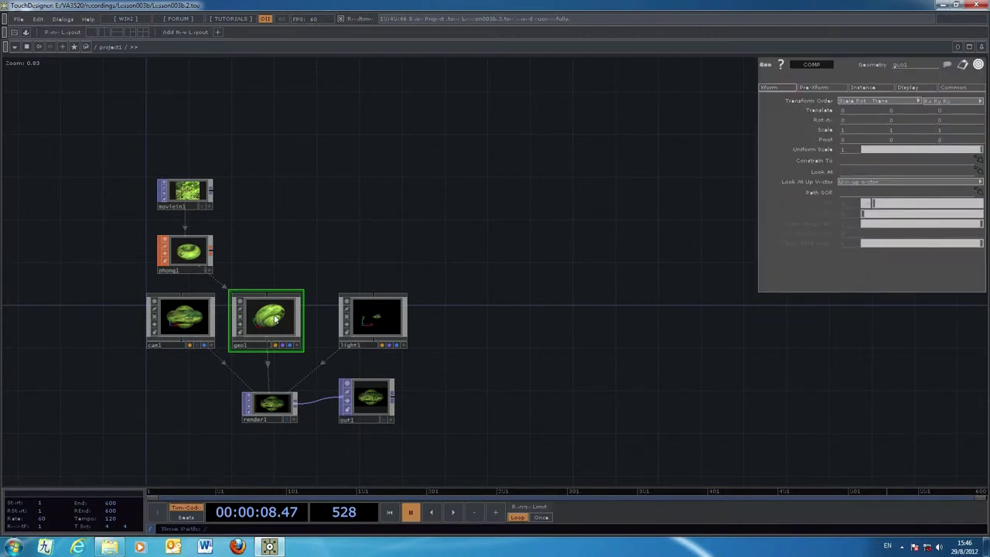
{"action": "right_click", "coordinate": [274, 319]}
{"action": "left_click", "coordinate": [294, 297]}
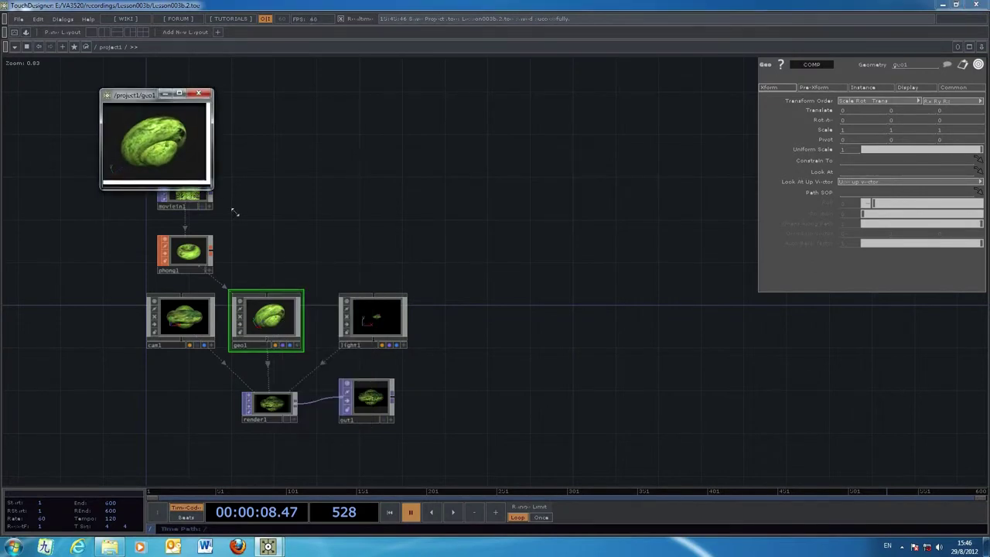
{"action": "left_click_drag", "start_coordinate": [209, 181], "coordinate": [317, 298]}
{"action": "left_click_drag", "start_coordinate": [229, 189], "coordinate": [208, 195]}
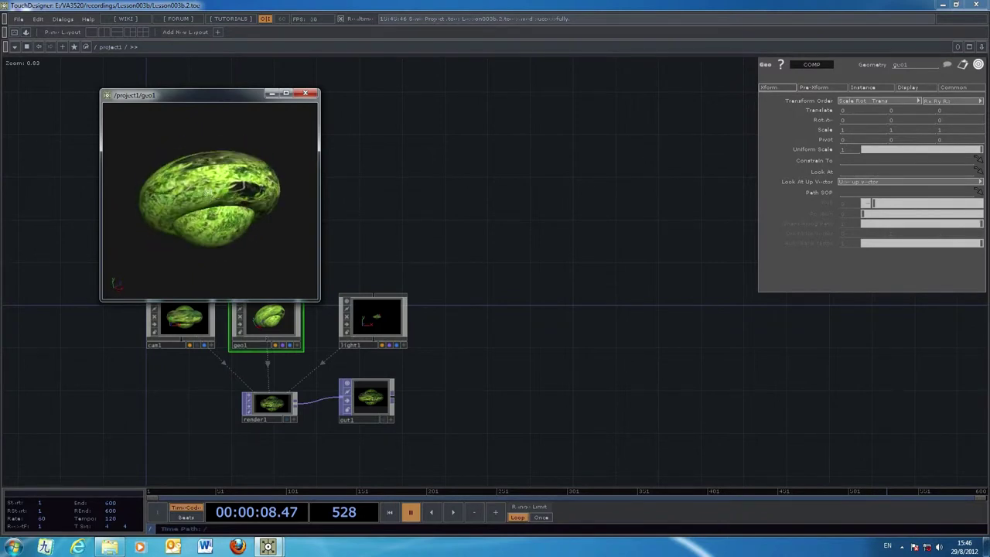
{"action": "left_click", "coordinate": [306, 94]}
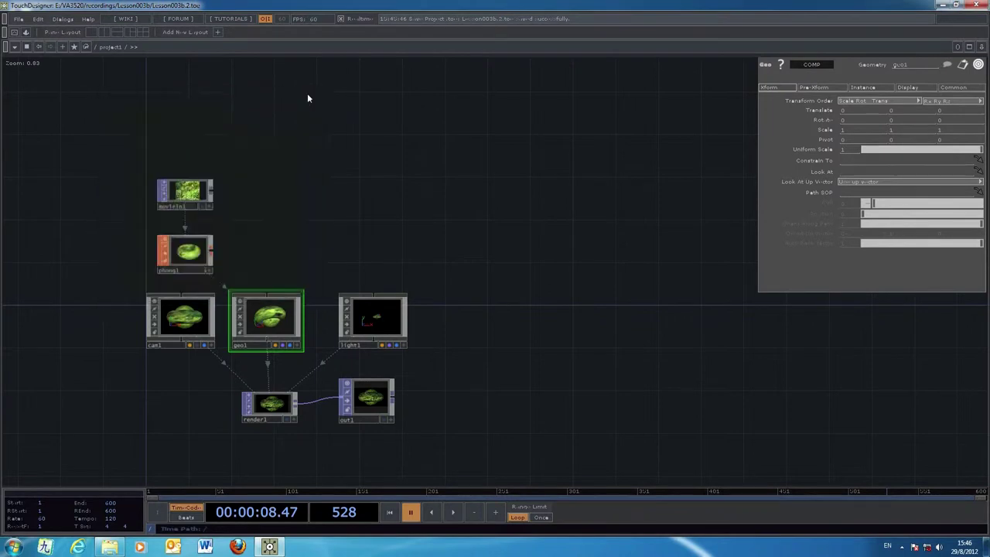
- Preview the out1 render in the network background and turn the preview back off
{"action": "left_click", "coordinate": [370, 395]}
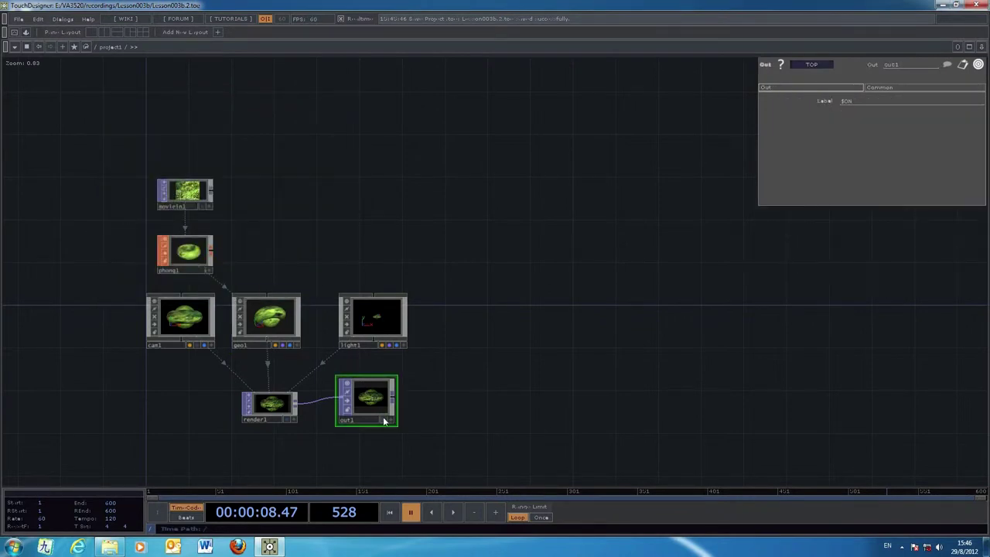
{"action": "left_click", "coordinate": [383, 417]}
{"action": "left_click", "coordinate": [383, 420]}
- Transform the geo1 component with an X translation of 1, a Y translation of -1 and an X rotation of 30
{"action": "left_click", "coordinate": [268, 304]}
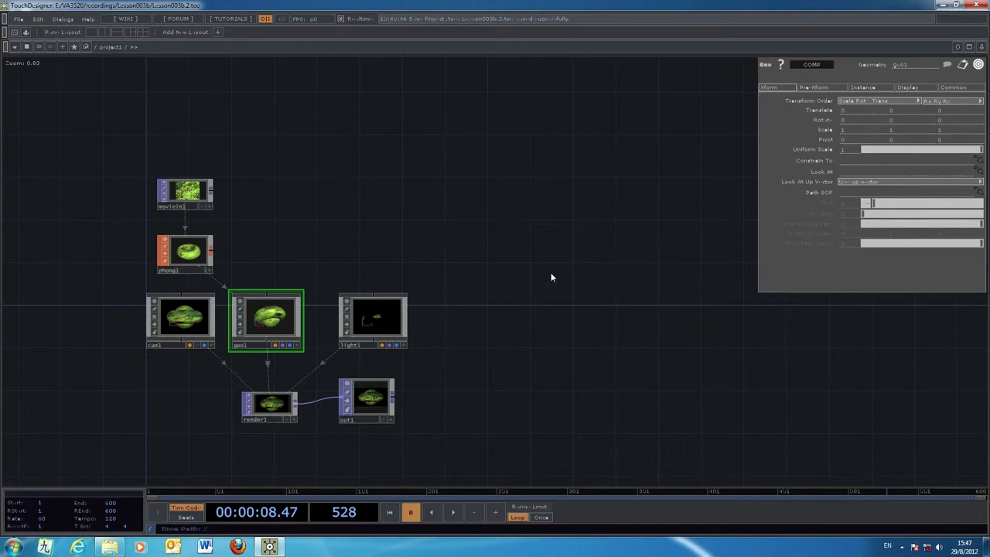
{"action": "left_click", "coordinate": [843, 111]}
{"action": "type", "text": "1"}
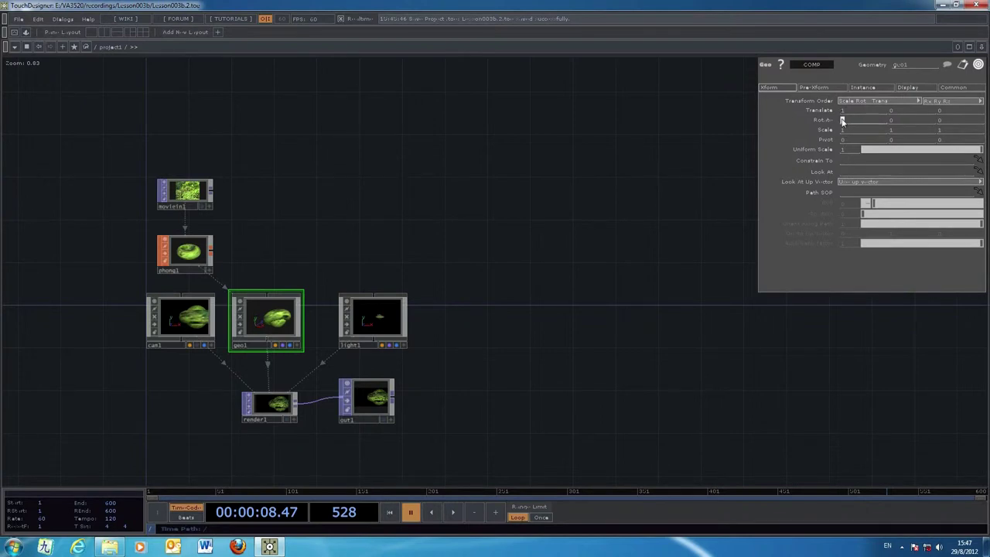
{"action": "type", "text": "30"}
{"action": "key", "text": "Return"}
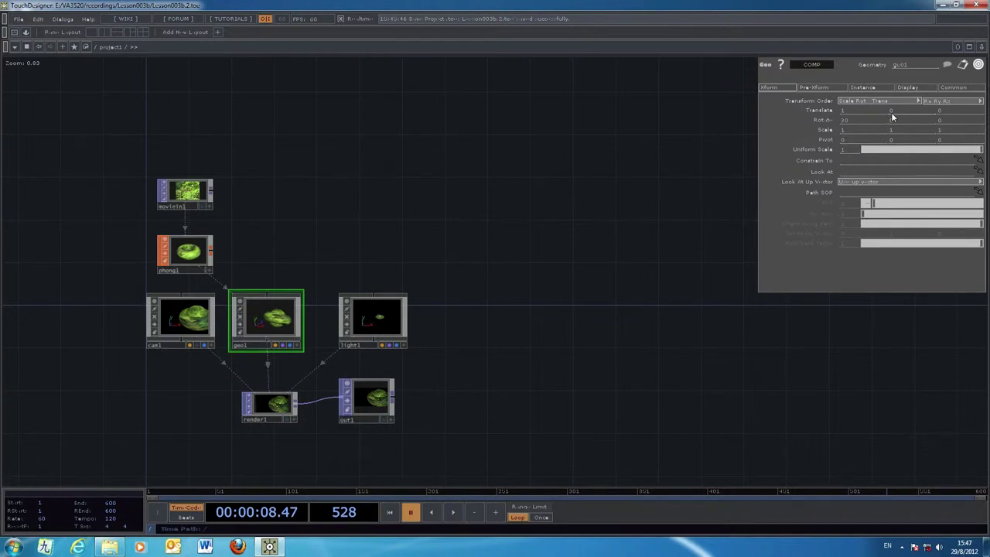
{"action": "mouse_move", "coordinate": [894, 111]}
{"action": "middle_mouse_down"}
{"action": "mouse_move", "coordinate": [892, 88]}
{"action": "mouse_move", "coordinate": [917, 87]}
{"action": "mouse_move", "coordinate": [898, 88]}
{"action": "mouse_move", "coordinate": [894, 111]}
{"action": "middle_mouse_up"}
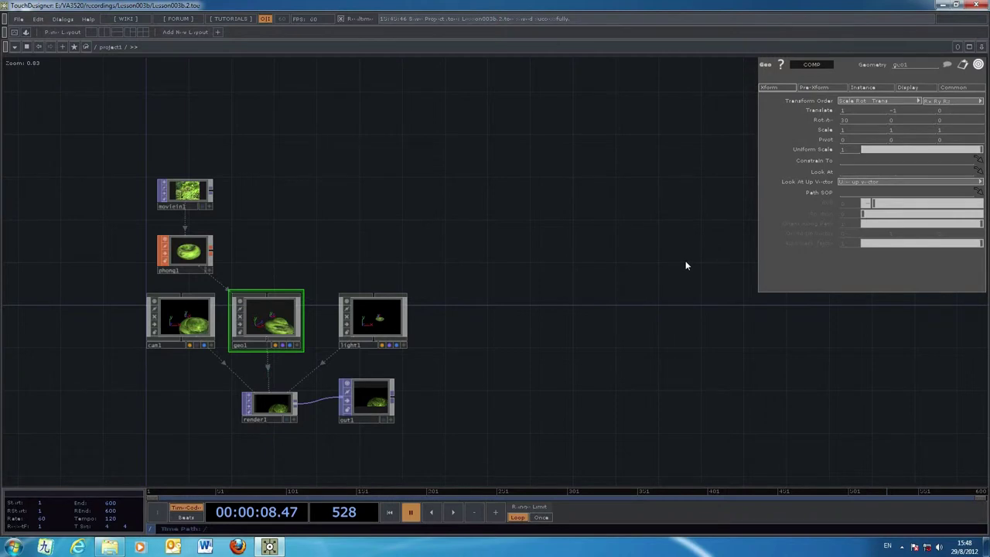
- Look through the available CHOP operators without creating one
{"action": "key", "text": "Tab"}
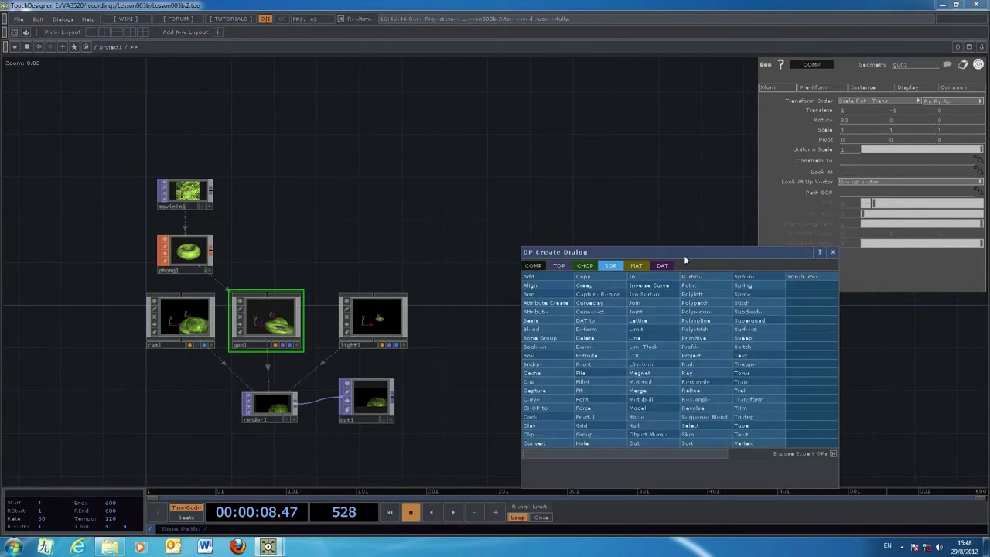
{"action": "left_click_drag", "start_coordinate": [685, 252], "coordinate": [502, 204]}
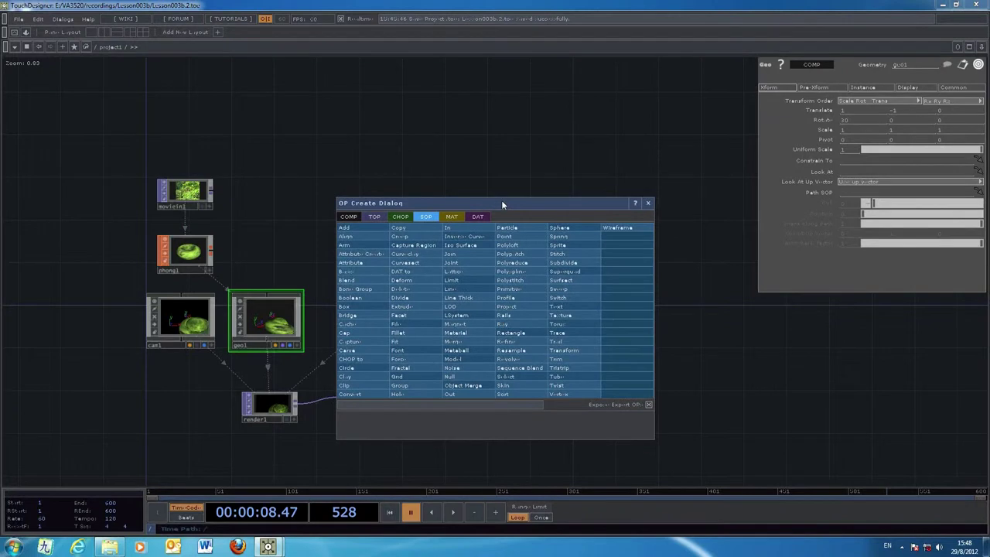
{"action": "left_click", "coordinate": [400, 218]}
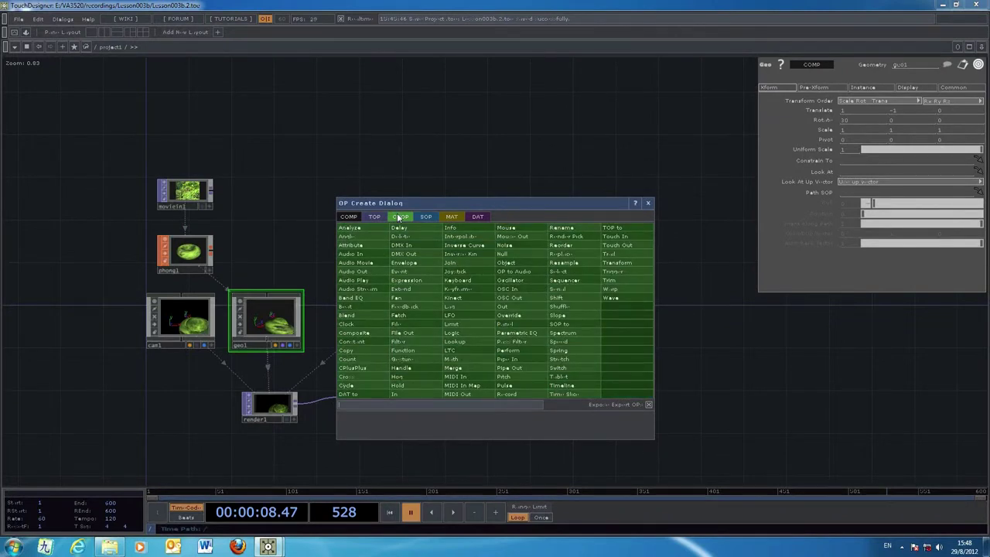
{"action": "type", "text": "p"}
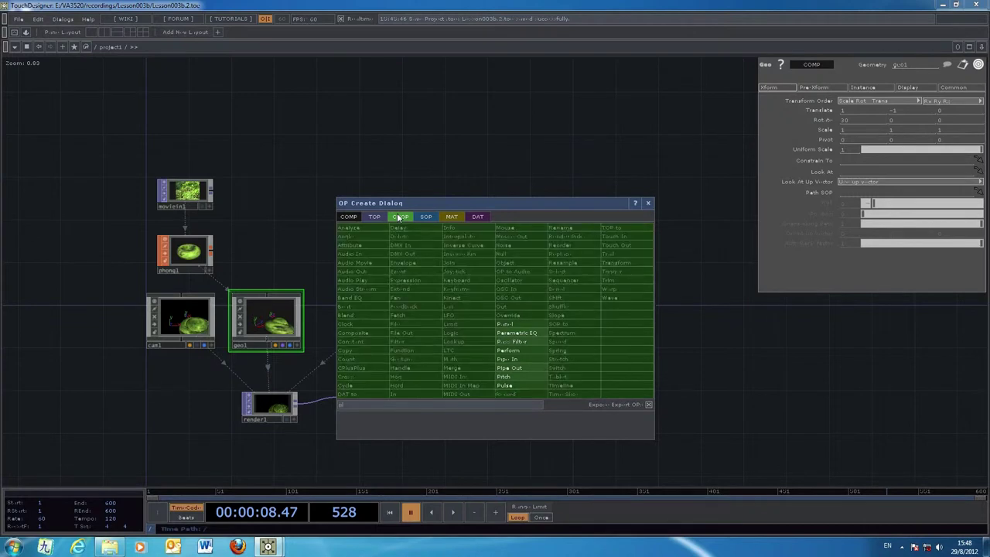
{"action": "key", "text": "BackSpace"}
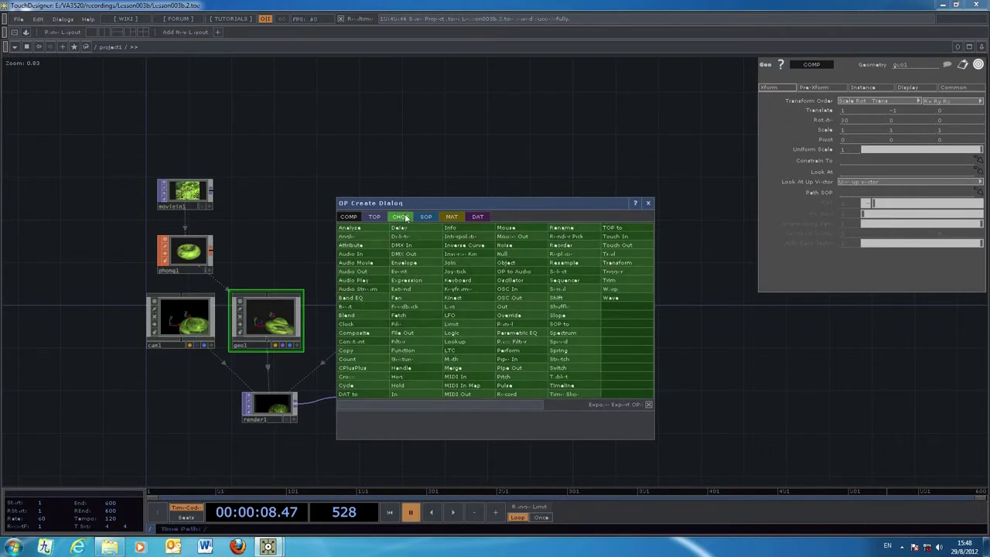
{"action": "left_click_drag", "start_coordinate": [503, 199], "coordinate": [576, 102]}
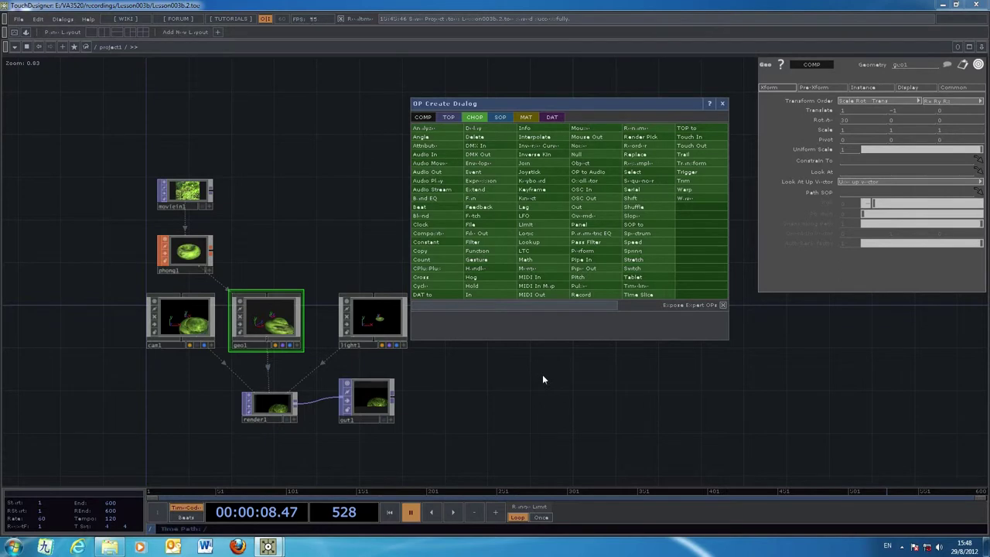
{"action": "left_click", "coordinate": [723, 102]}
- Start timeline playback and add a Beat CHOP in the empty area beside the render network
{"action": "key", "text": "p"}
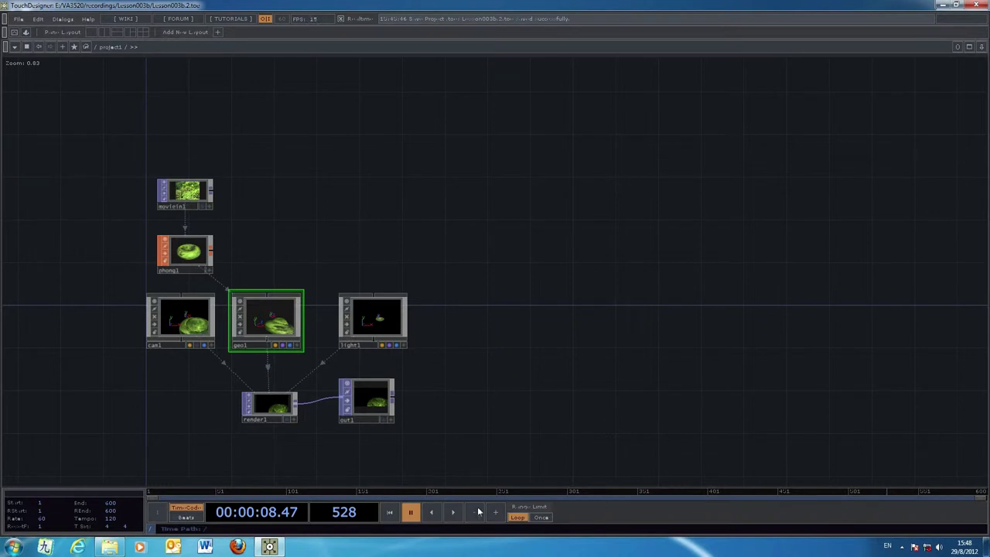
{"action": "left_click", "coordinate": [453, 511]}
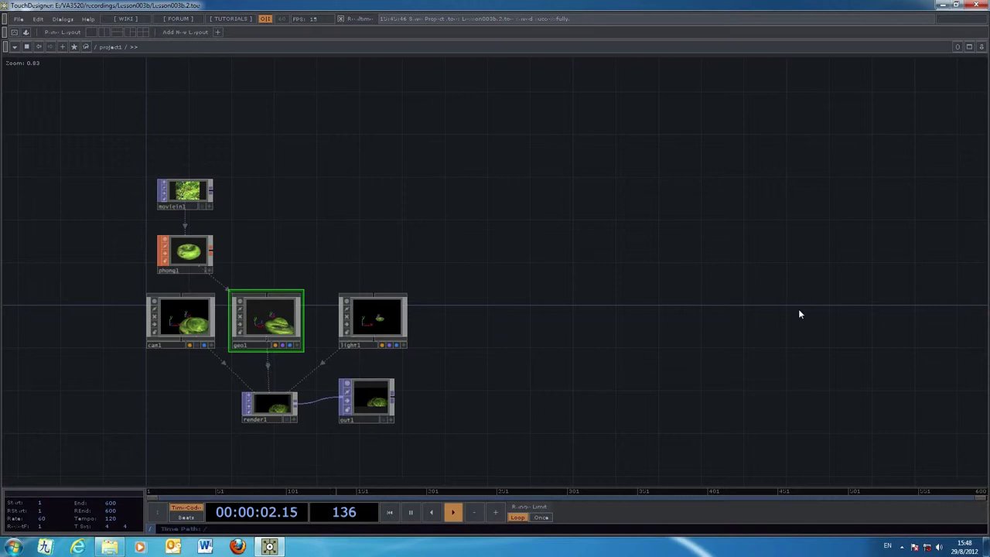
{"action": "key", "text": "Tab"}
{"action": "left_click_drag", "start_coordinate": [774, 301], "coordinate": [680, 134]}
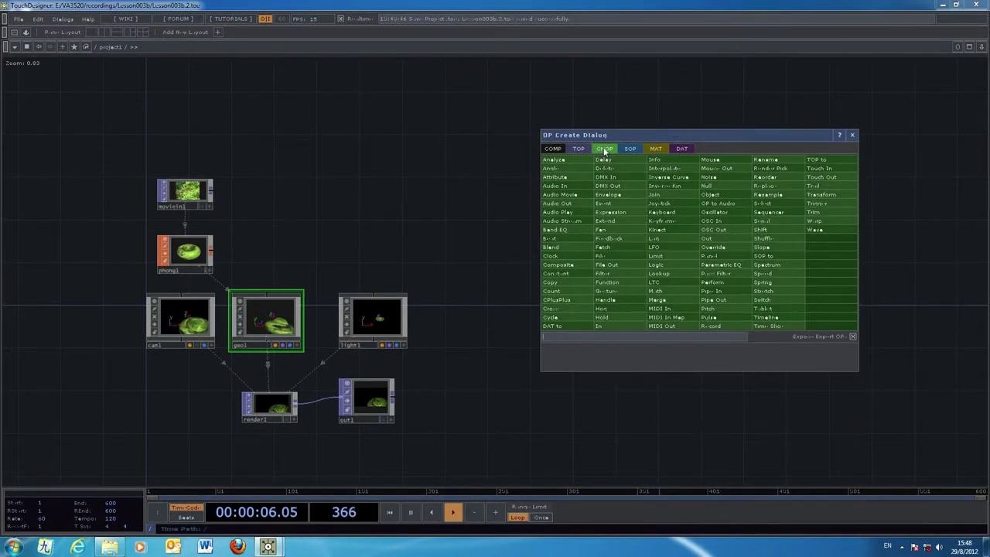
{"action": "left_click", "coordinate": [564, 237]}
{"action": "left_click", "coordinate": [546, 212]}
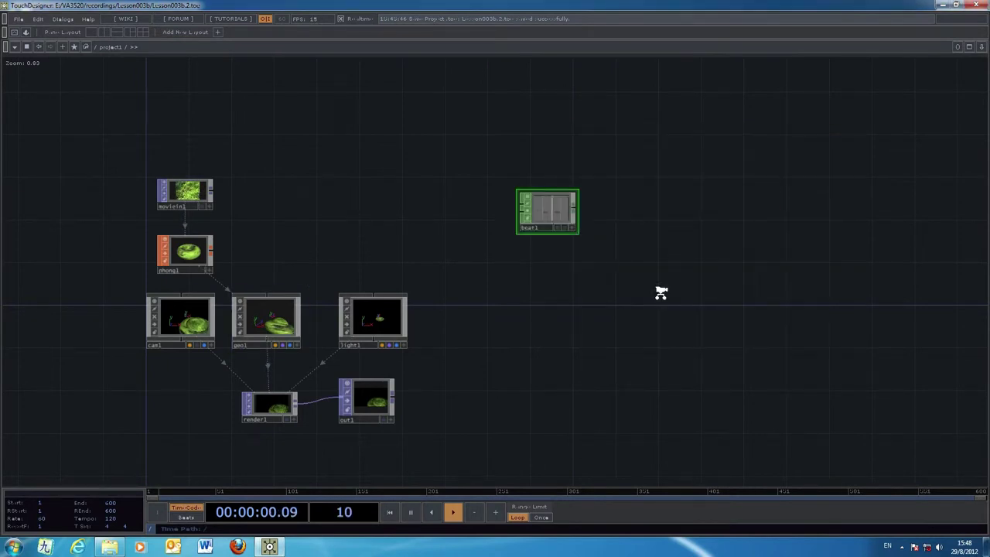
- Save the project
{"action": "scroll", "coordinate": [658, 292], "scroll_direction": "up", "scroll_amount": 3}
{"action": "left_click_drag", "start_coordinate": [635, 289], "coordinate": [667, 301]}
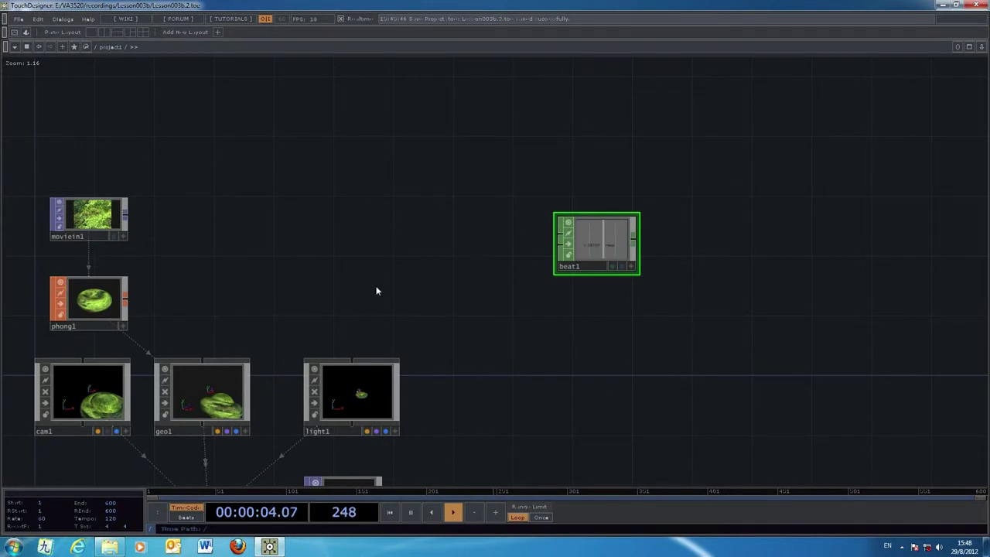
{"action": "left_click", "coordinate": [17, 19]}
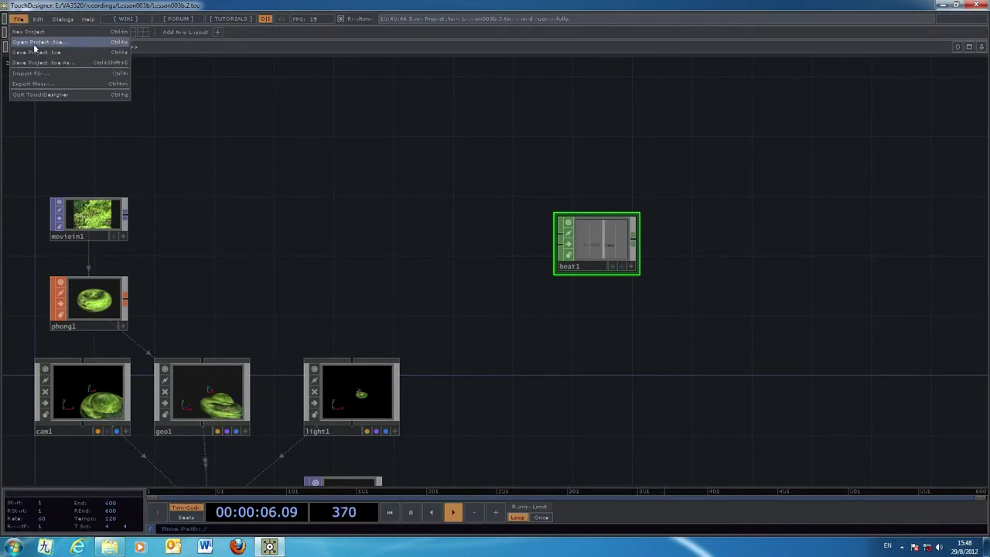
{"action": "left_click", "coordinate": [38, 52]}
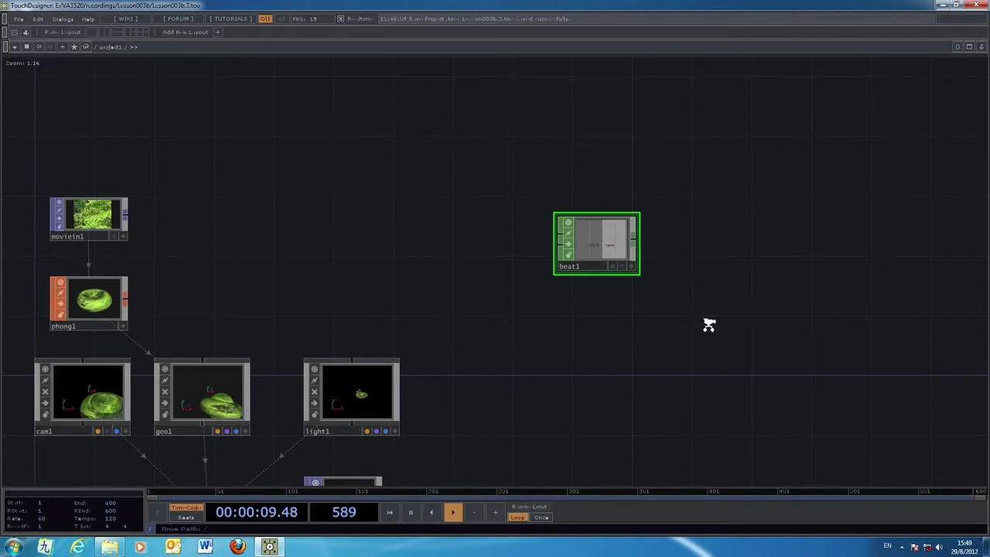
- Examine the ramp channel's changing value on the beat1 node up close
{"action": "scroll", "coordinate": [709, 330], "scroll_direction": "up", "scroll_amount": 3}
{"action": "left_click_drag", "start_coordinate": [707, 284], "coordinate": [680, 338]}
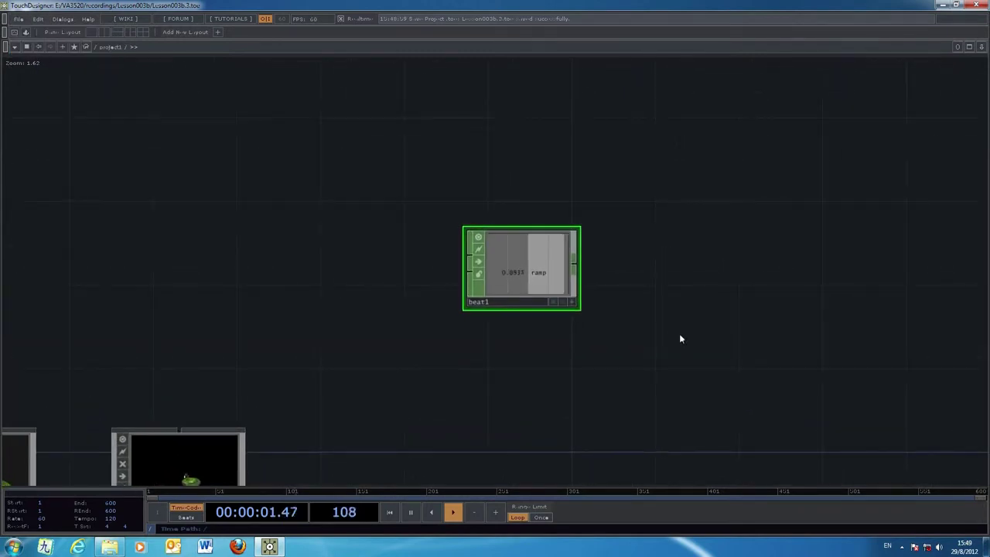
{"action": "scroll", "coordinate": [679, 338], "scroll_direction": "up", "scroll_amount": 2}
{"action": "scroll", "coordinate": [681, 334], "scroll_direction": "up", "scroll_amount": 3}
{"action": "left_click_drag", "start_coordinate": [631, 271], "coordinate": [650, 307]}
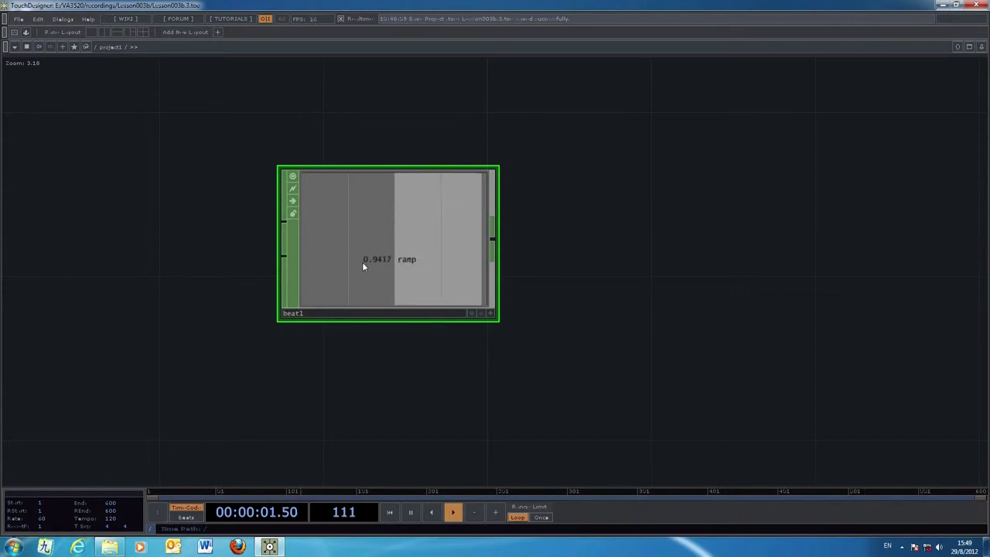
{"action": "scroll", "coordinate": [351, 363], "scroll_direction": "down", "scroll_amount": 5}
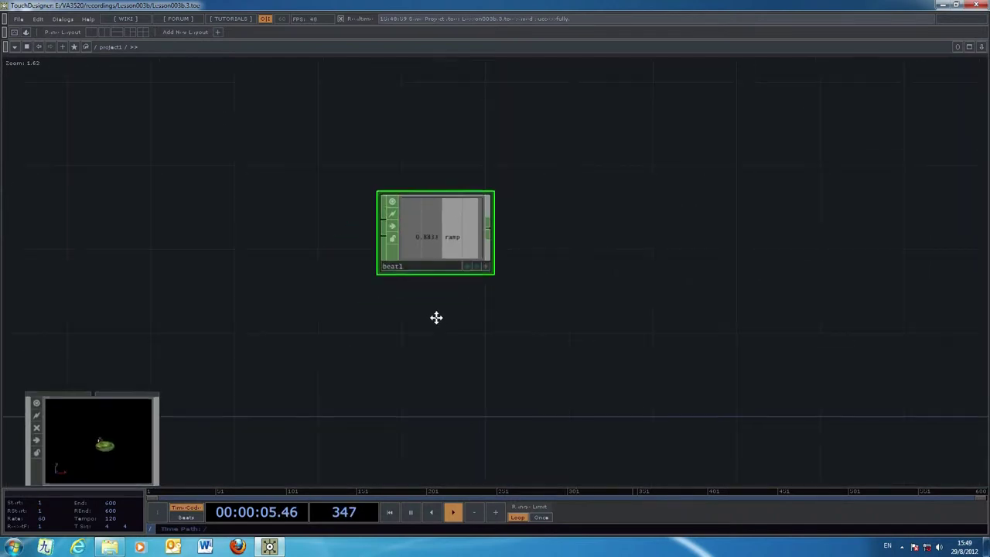
{"action": "scroll", "coordinate": [440, 361], "scroll_direction": "down", "scroll_amount": 2}
{"action": "left_click_drag", "start_coordinate": [412, 400], "coordinate": [436, 346]}
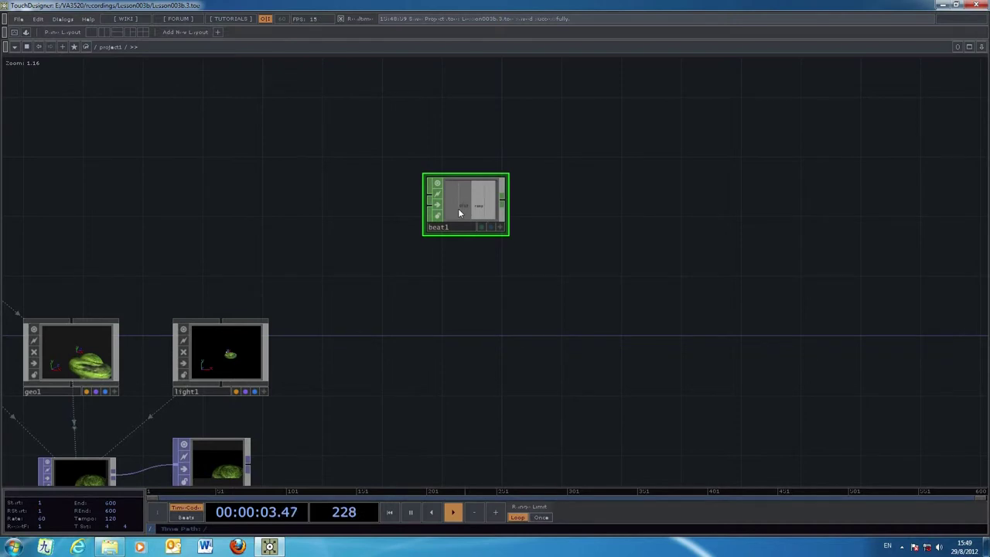
- Display the transform parameters of geo1, followed by the parameters of the beat1 node
{"action": "left_click", "coordinate": [58, 345]}
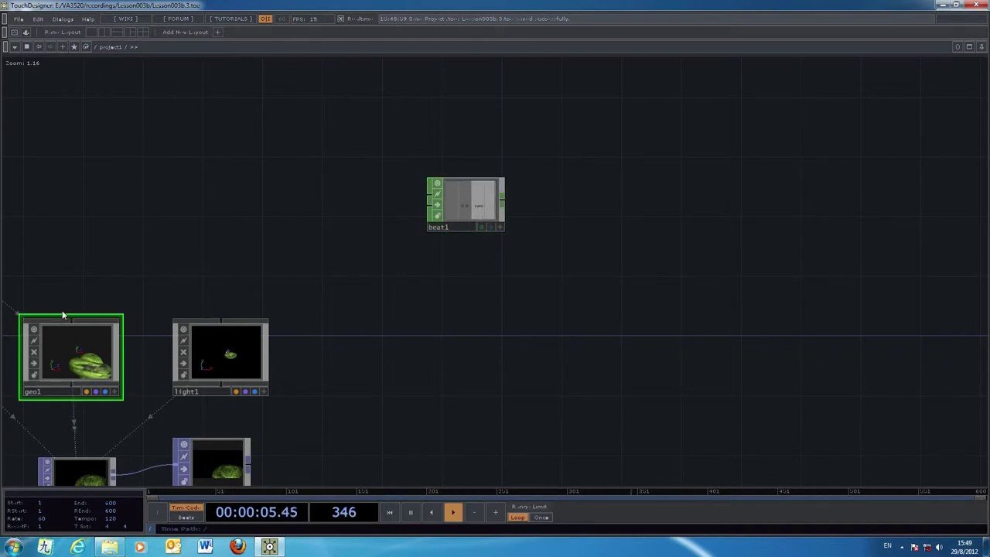
{"action": "key", "text": "p"}
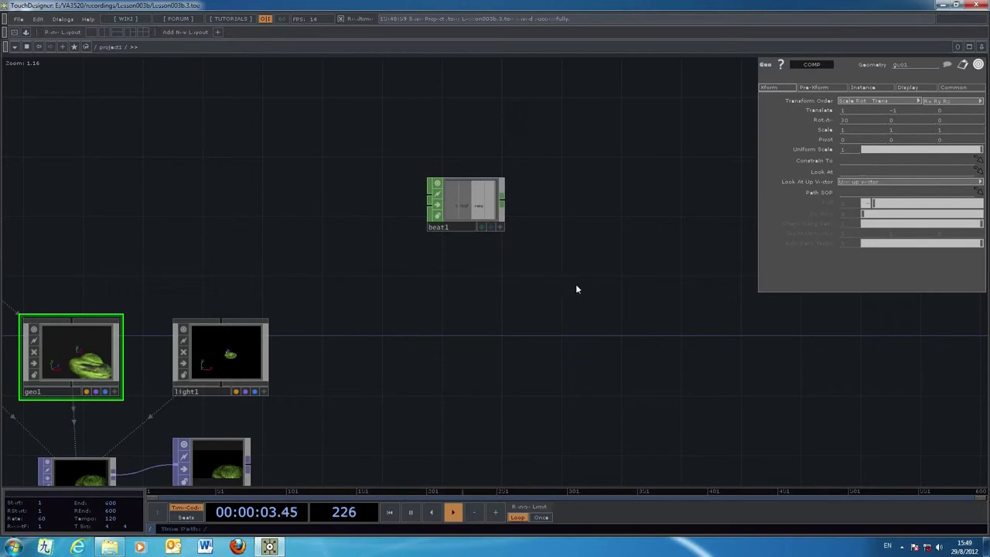
{"action": "left_click_drag", "start_coordinate": [570, 258], "coordinate": [498, 306]}
{"action": "left_click", "coordinate": [402, 226]}
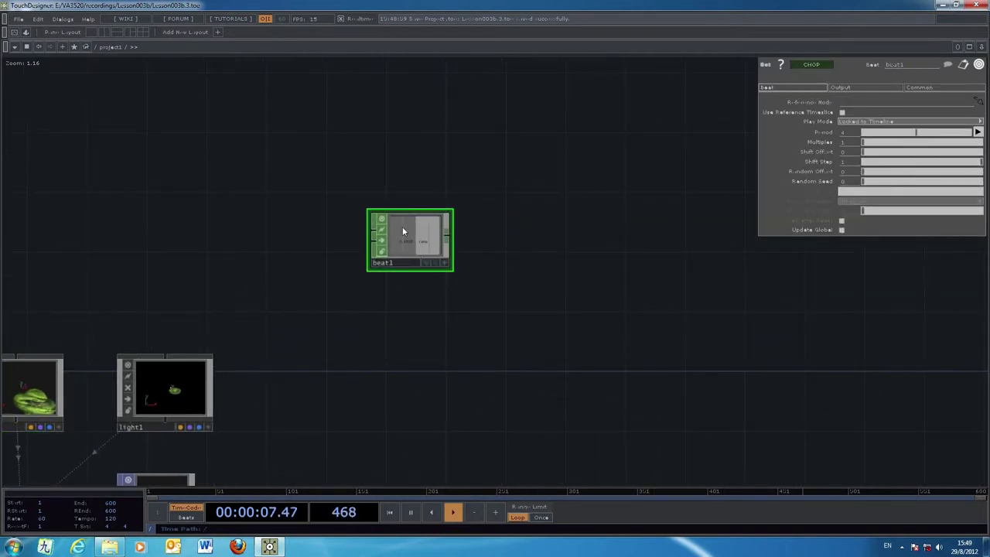
{"action": "scroll", "coordinate": [499, 305], "scroll_direction": "up", "scroll_amount": 4}
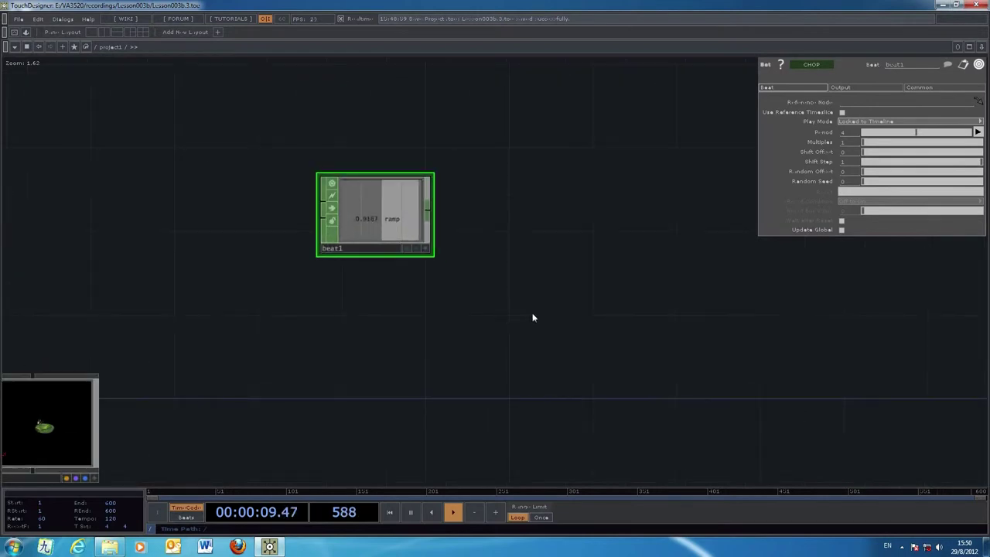
- Add a Math CHOP beside beat1 and connect the beat1 output to its input
{"action": "double_click", "coordinate": [507, 331]}
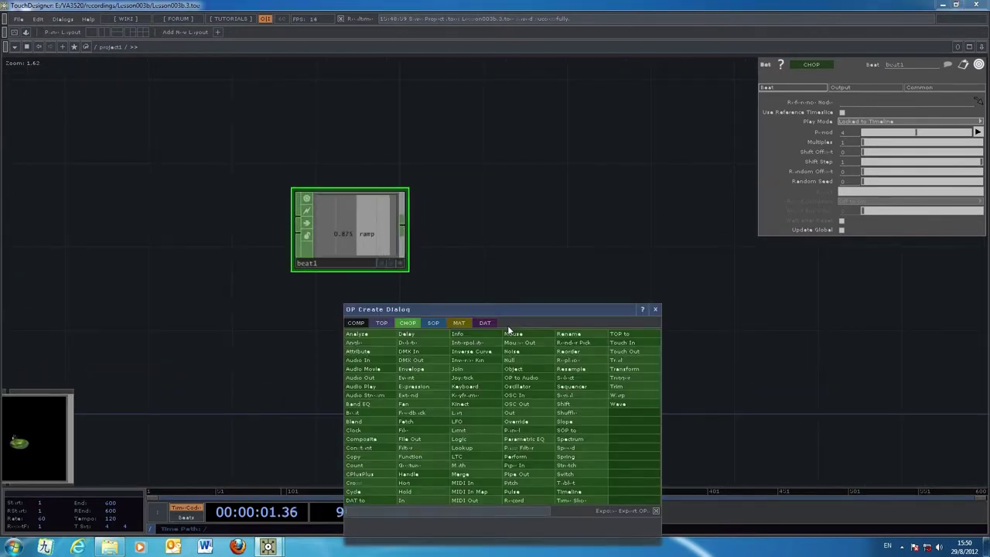
{"action": "left_click_drag", "start_coordinate": [545, 306], "coordinate": [700, 223]}
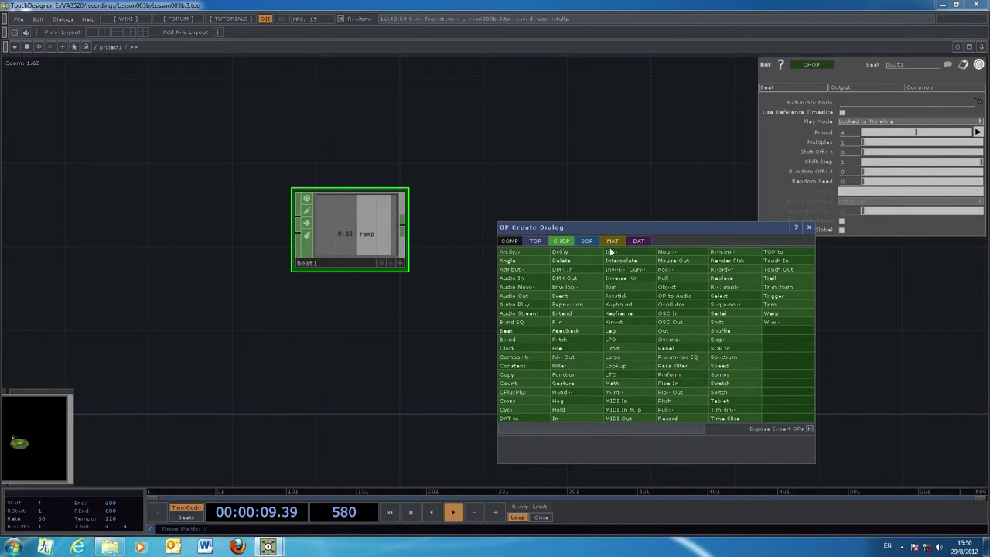
{"action": "left_click", "coordinate": [633, 384]}
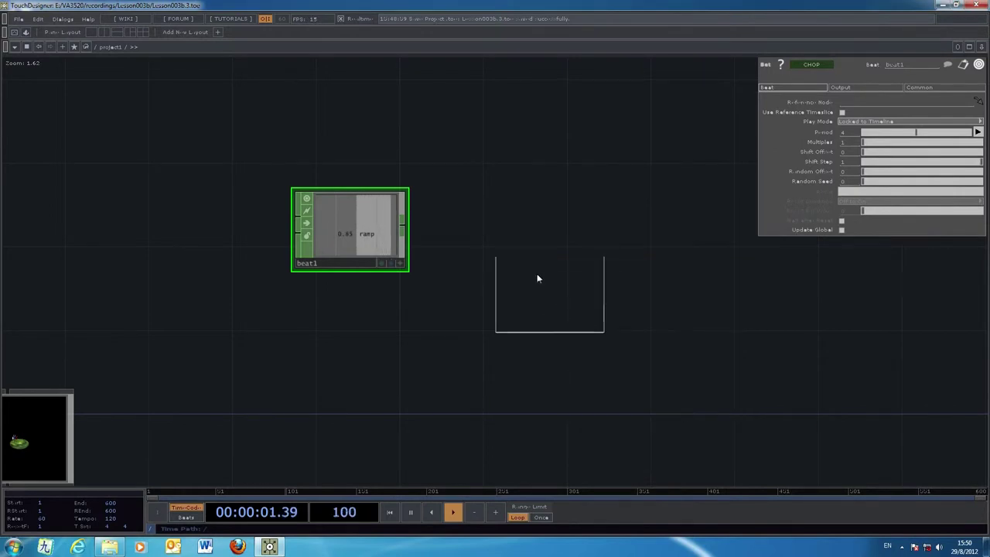
{"action": "left_click", "coordinate": [511, 232]}
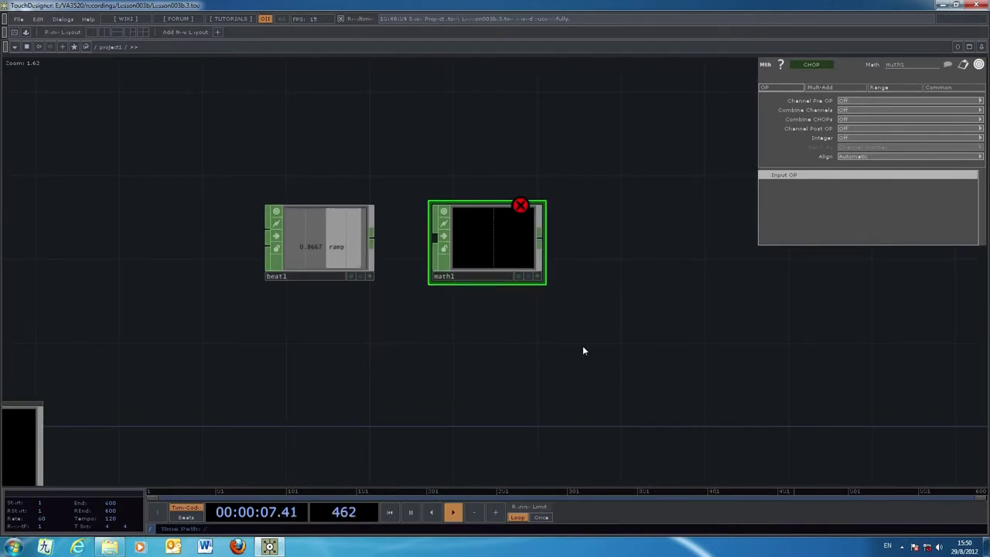
{"action": "left_click_drag", "start_coordinate": [373, 238], "coordinate": [434, 238]}
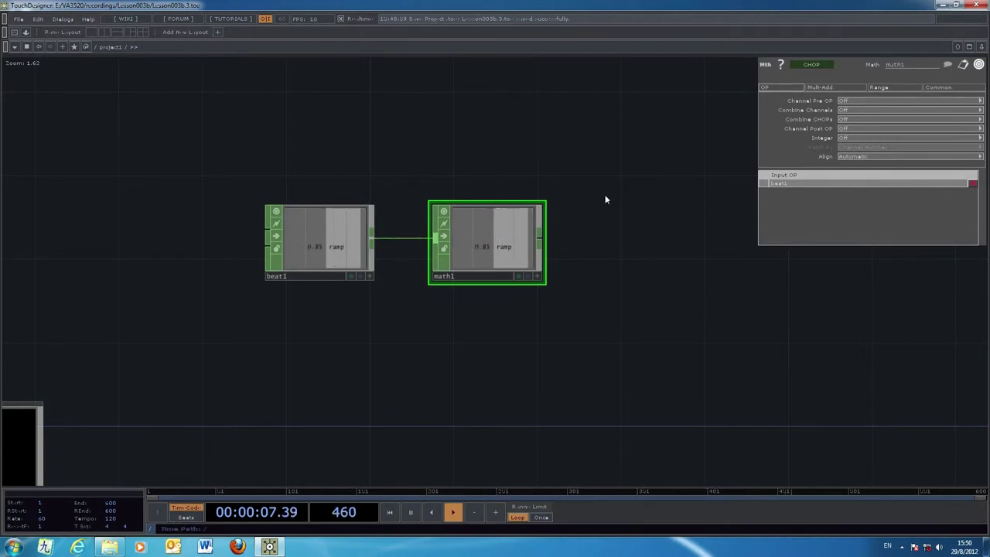
- Set the upper limit of math1's To Range to 360, keeping the lower limit at 0
{"action": "left_click", "coordinate": [880, 88]}
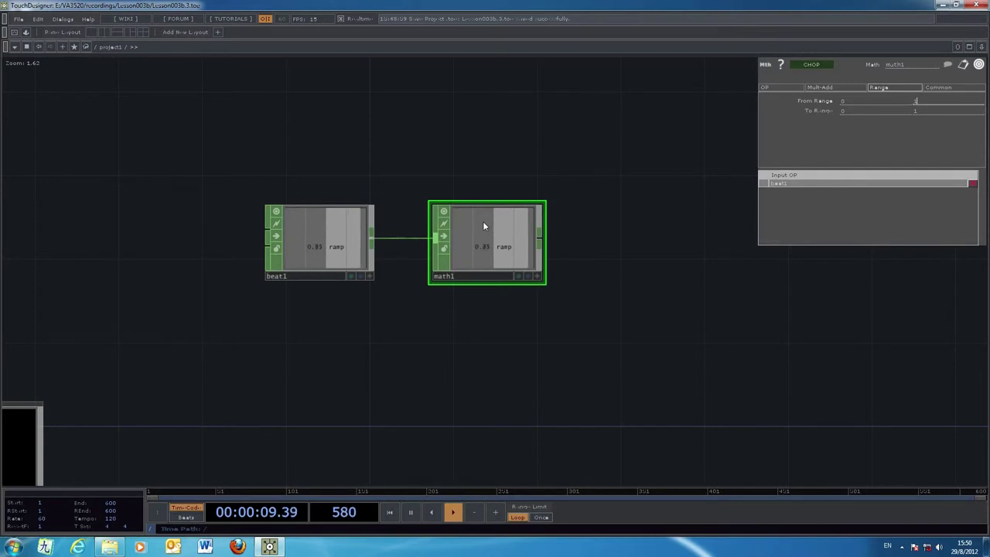
{"action": "left_click", "coordinate": [869, 113]}
{"action": "left_click", "coordinate": [916, 111]}
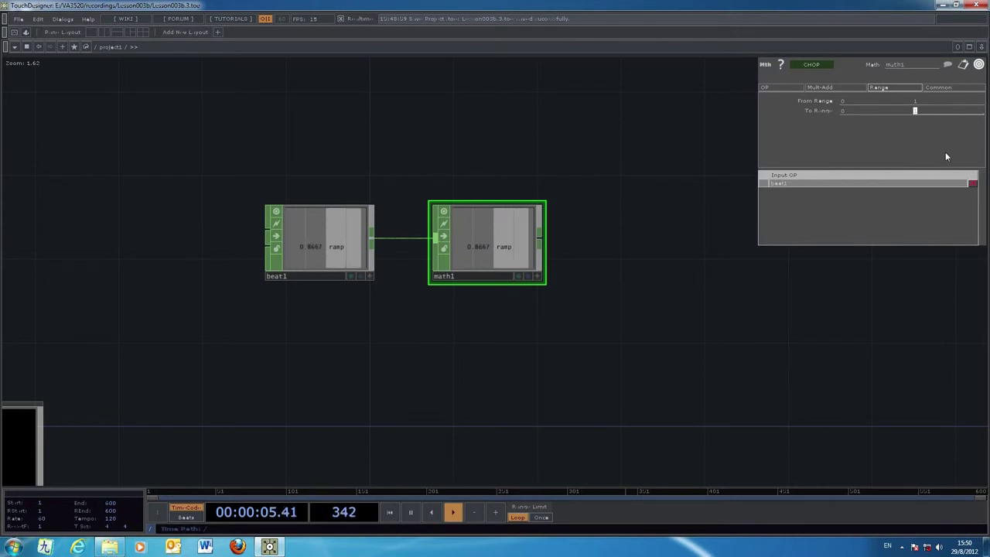
{"action": "type", "text": "360"}
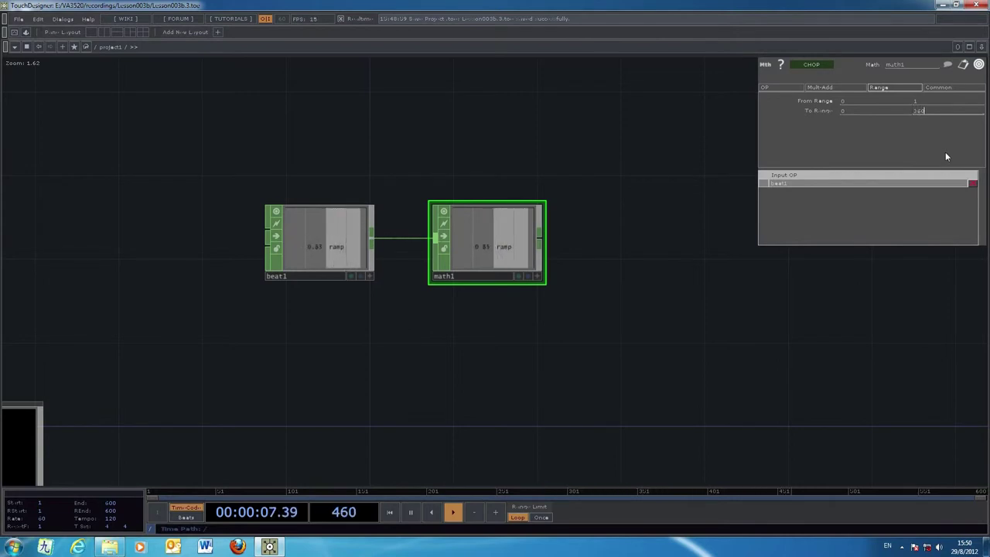
{"action": "key", "text": "Return"}
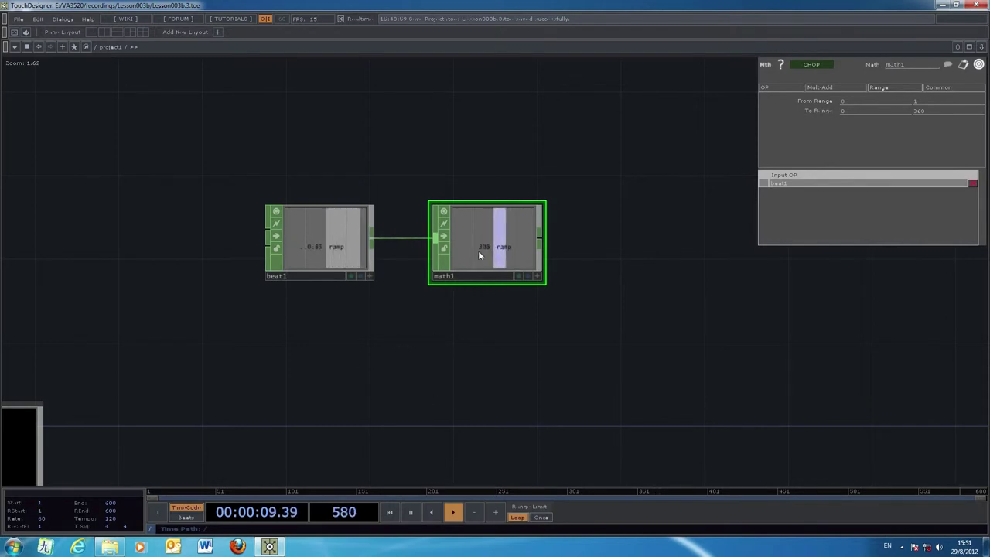
- Export the ramp channel of math1 to the Y rotation of geo1 with Export CHOP
{"action": "left_click_drag", "start_coordinate": [340, 376], "coordinate": [429, 316]}
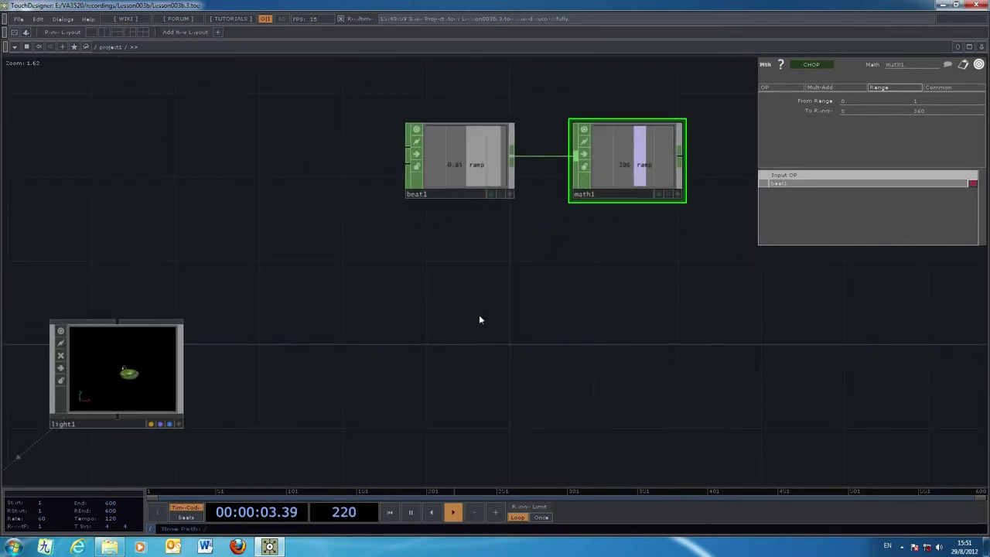
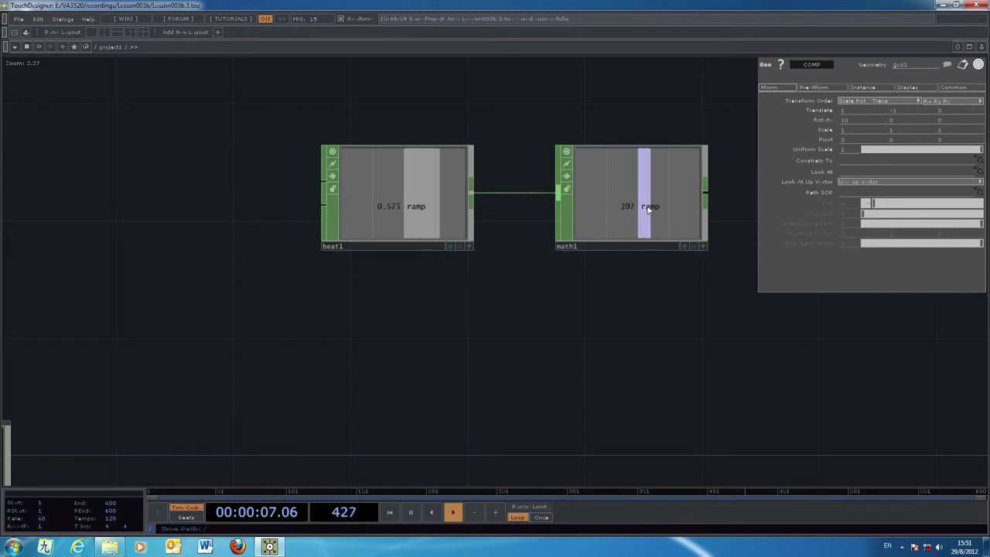
{"action": "left_click", "coordinate": [704, 246]}
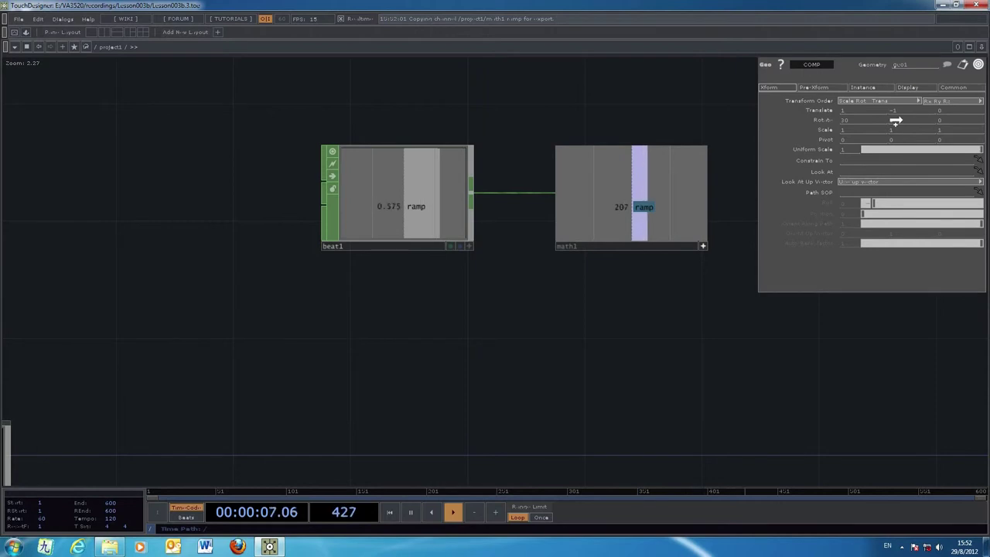
{"action": "left_click_drag", "start_coordinate": [896, 121], "coordinate": [903, 122]}
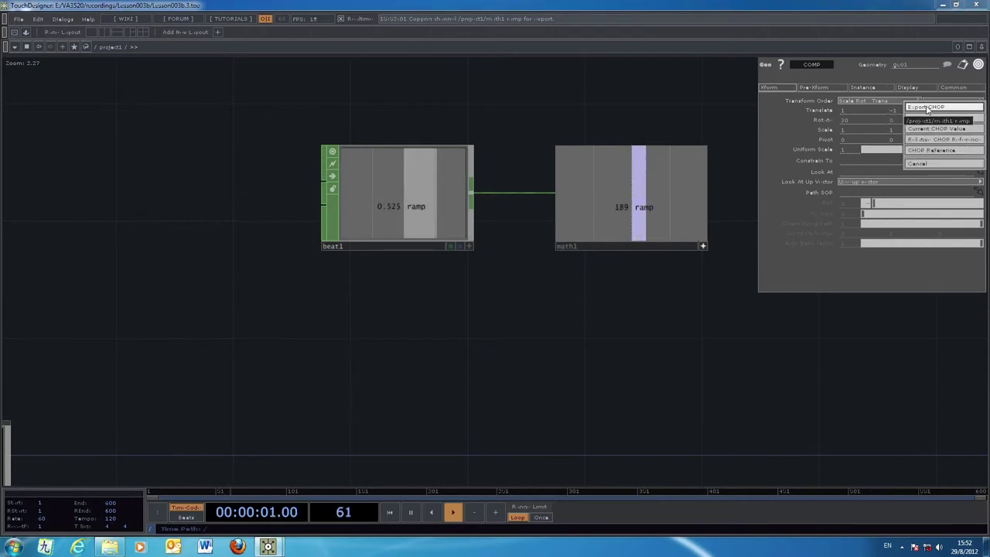
{"action": "left_click", "coordinate": [928, 108]}
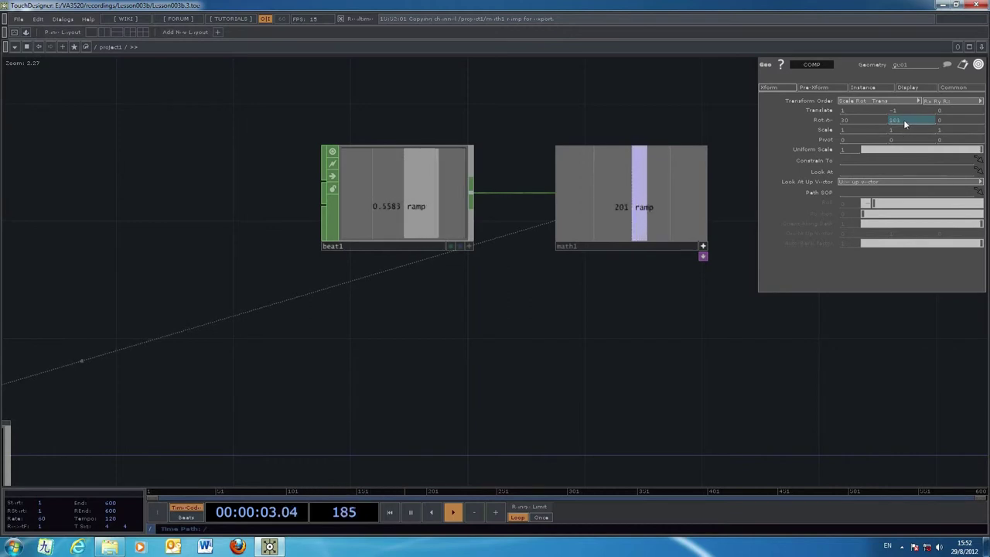
- Examine the animated rotation in geo1, render1 and out1, and the export link running back to math1
{"action": "left_click_drag", "start_coordinate": [389, 372], "coordinate": [377, 347]}
{"action": "left_click_drag", "start_coordinate": [379, 388], "coordinate": [564, 372]}
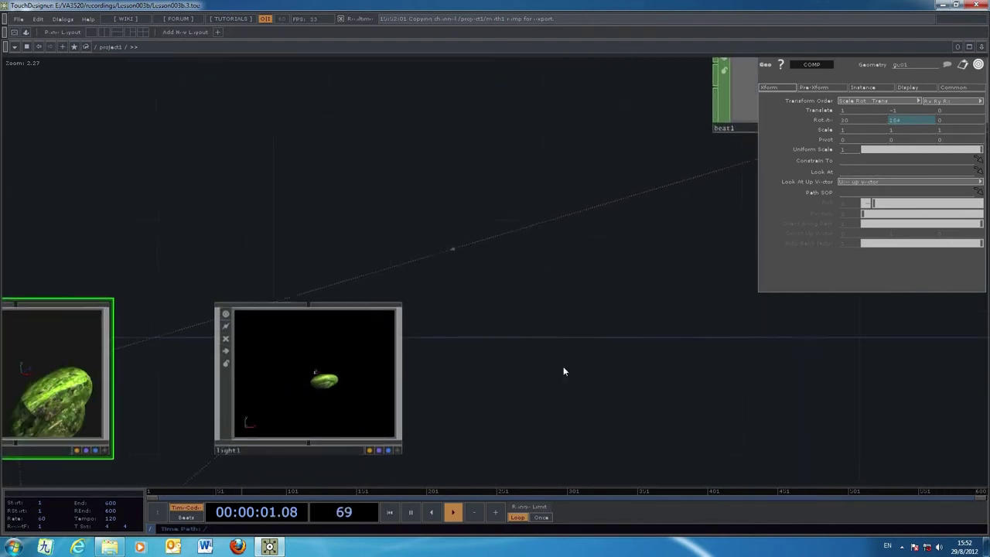
{"action": "scroll", "coordinate": [564, 370], "scroll_direction": "down", "scroll_amount": 3}
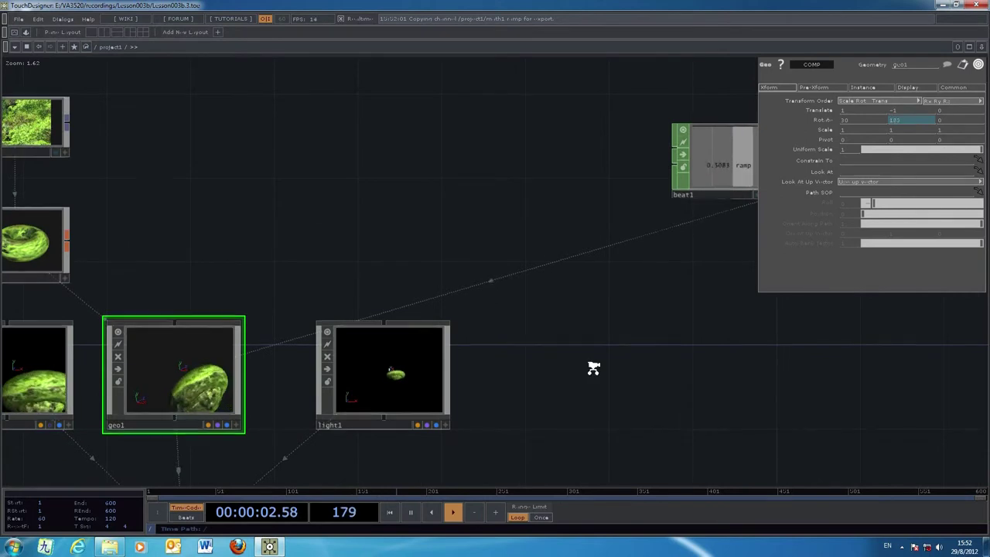
{"action": "scroll", "coordinate": [594, 369], "scroll_direction": "down", "scroll_amount": 3}
{"action": "left_click_drag", "start_coordinate": [652, 414], "coordinate": [598, 334]}
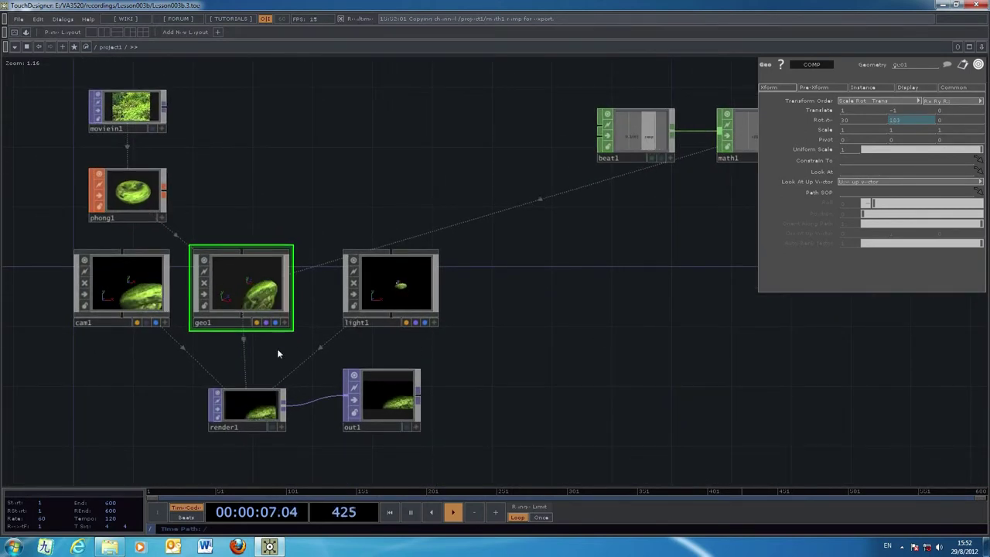
{"action": "scroll", "coordinate": [277, 348], "scroll_direction": "up", "scroll_amount": 3}
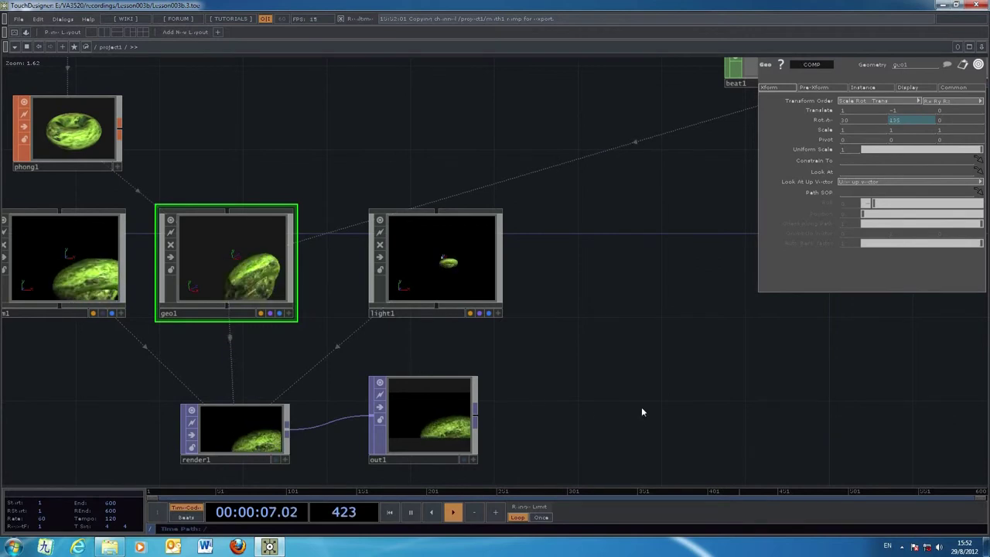
{"action": "left_click_drag", "start_coordinate": [673, 398], "coordinate": [607, 419]}
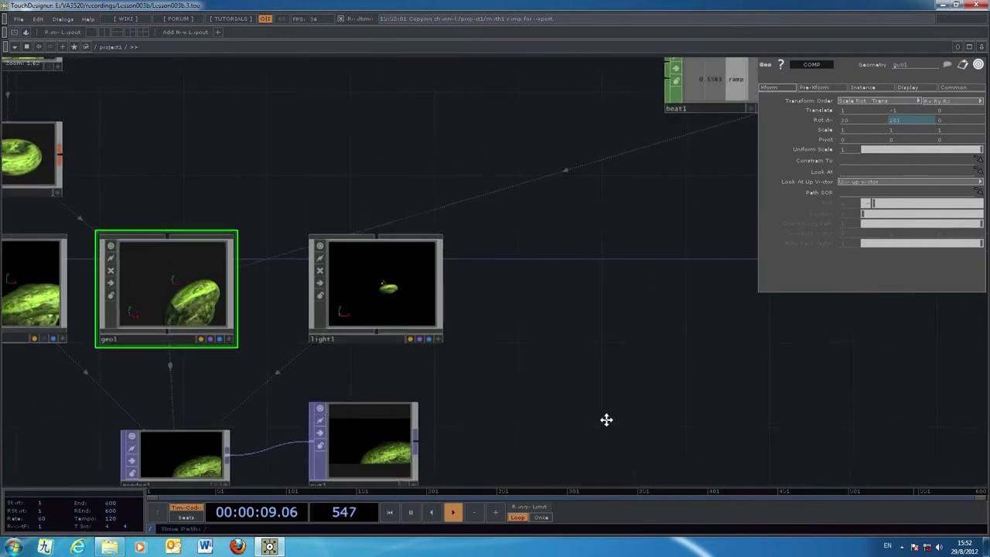
{"action": "left_click_drag", "start_coordinate": [699, 340], "coordinate": [468, 411]}
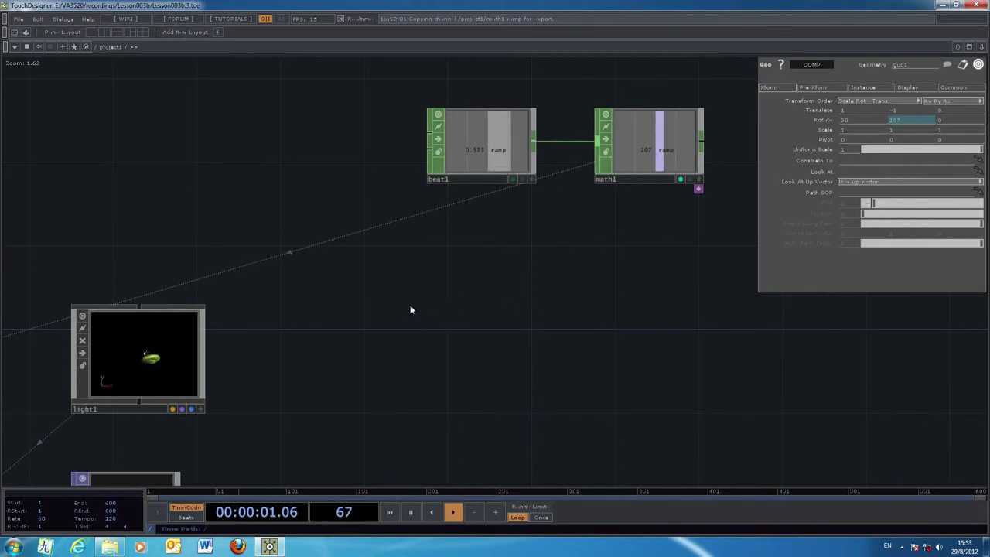
- Add a Noise CHOP below beat1 and inspect its waveform up close
{"action": "key", "text": "Tab"}
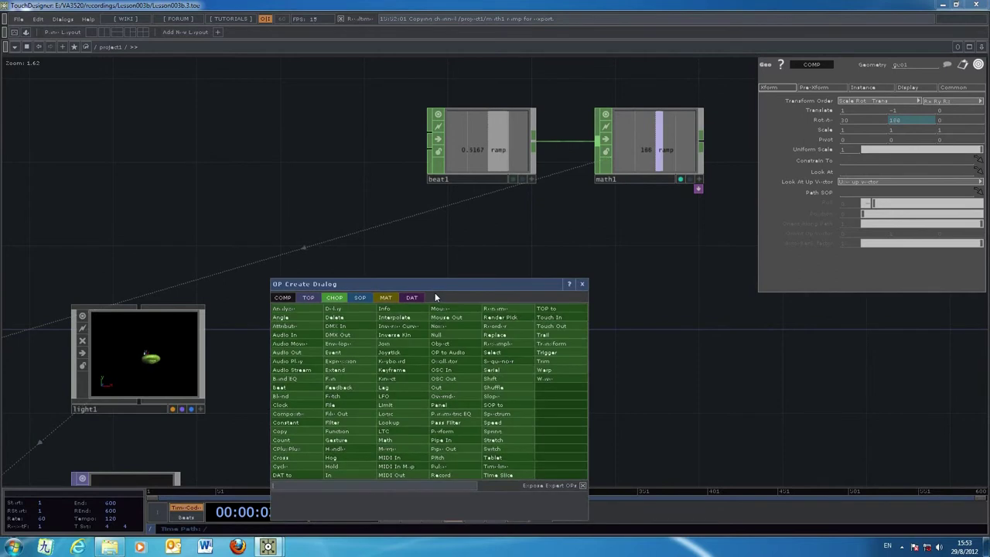
{"action": "left_click_drag", "start_coordinate": [438, 282], "coordinate": [522, 210]}
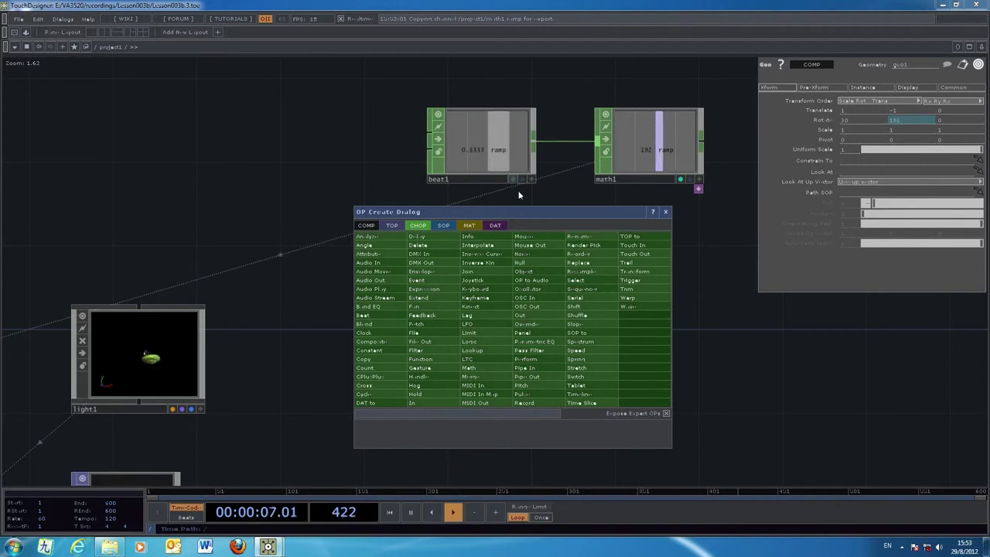
{"action": "left_click", "coordinate": [527, 254]}
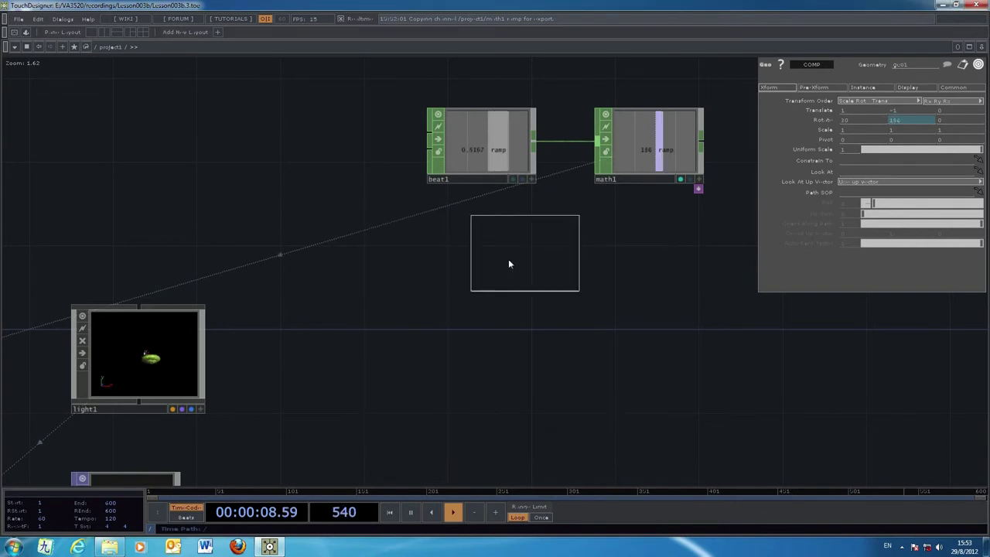
{"action": "left_click", "coordinate": [476, 267]}
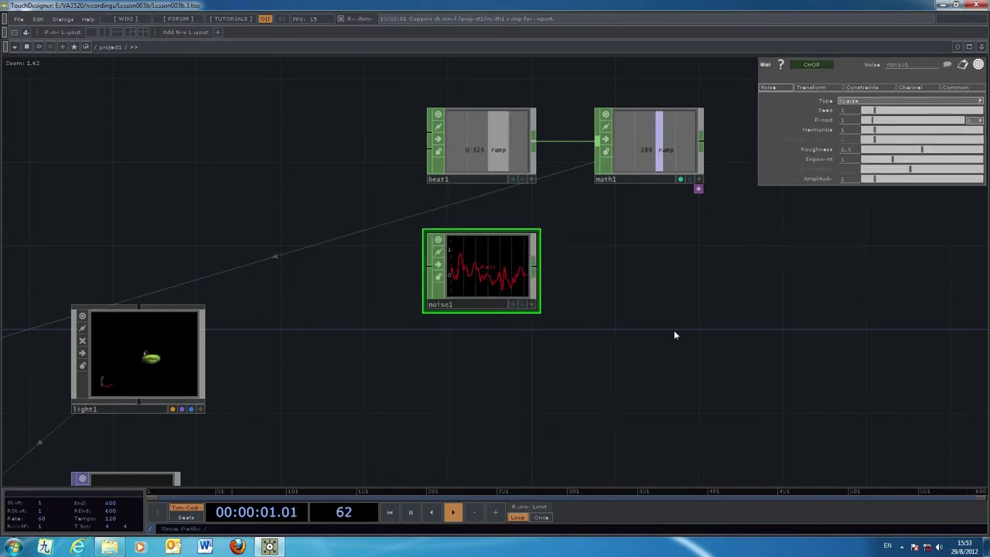
{"action": "left_click_drag", "start_coordinate": [665, 377], "coordinate": [545, 385]}
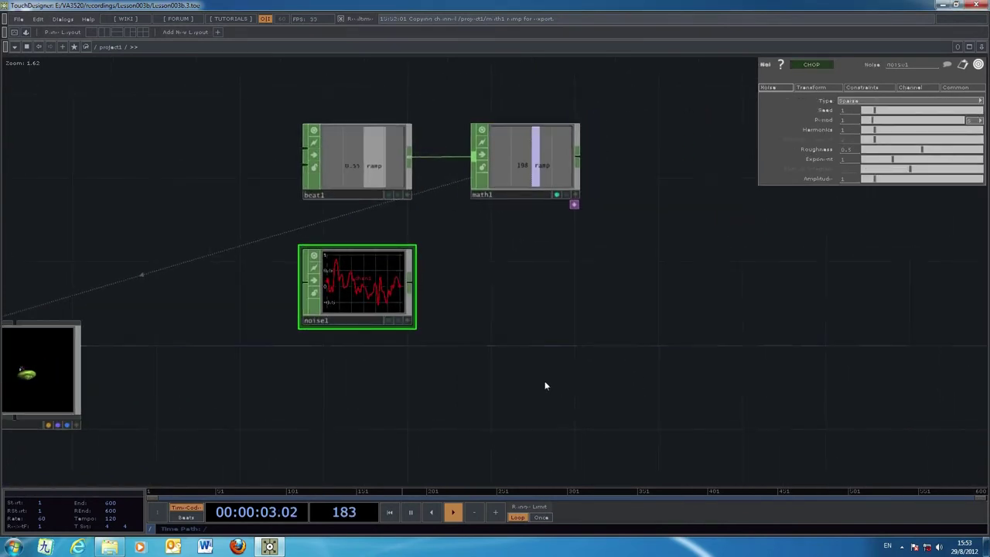
{"action": "scroll", "coordinate": [544, 383], "scroll_direction": "up", "scroll_amount": 3}
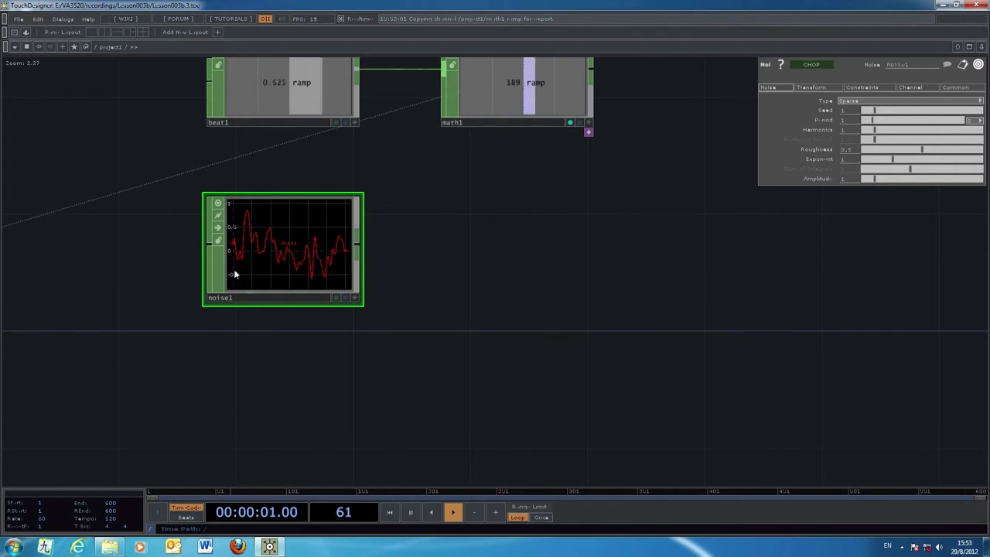
{"action": "scroll", "coordinate": [441, 349], "scroll_direction": "down", "scroll_amount": 1}
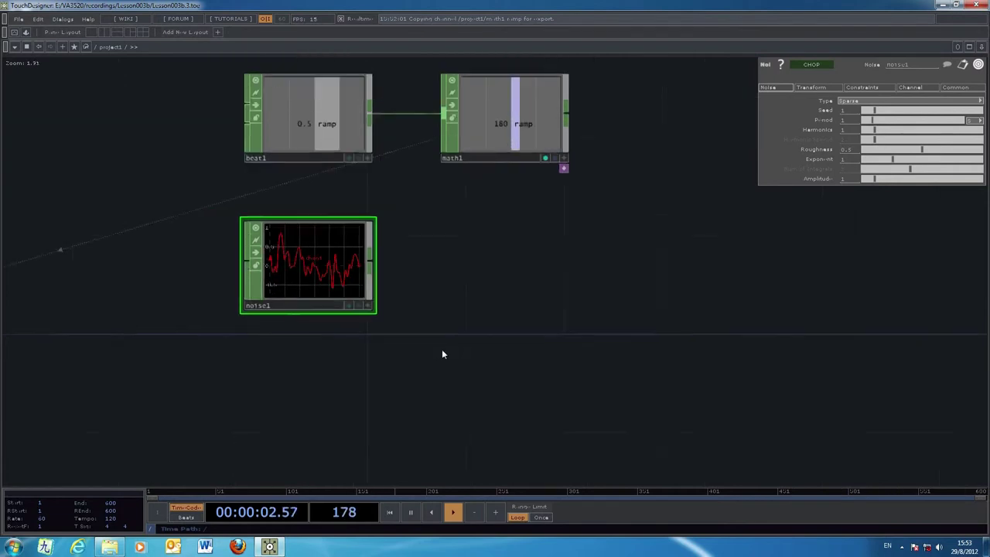
{"action": "scroll", "coordinate": [442, 353], "scroll_direction": "down", "scroll_amount": 1}
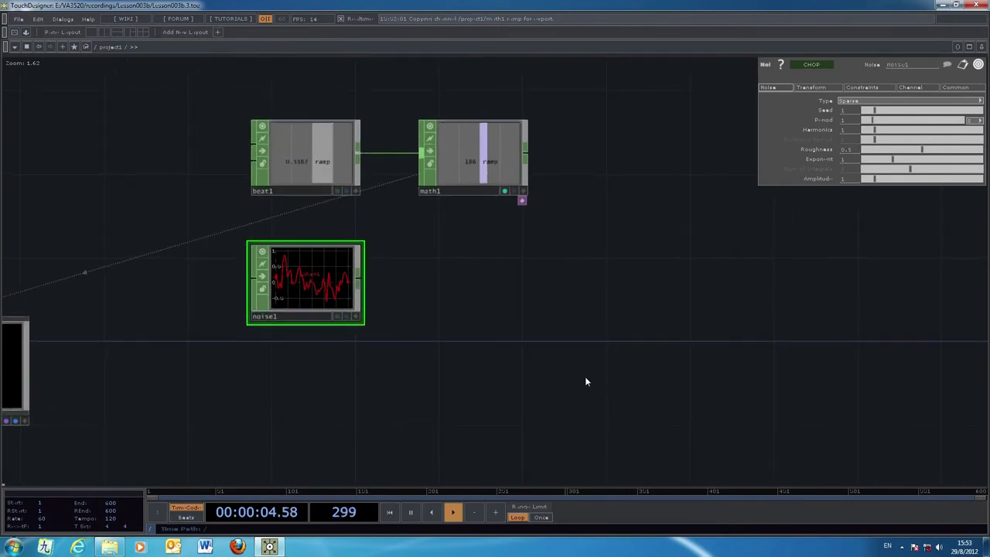
- Add a second Math CHOP beside noise1 and connect the noise1 output to its input
{"action": "key", "text": "Tab"}
{"action": "left_click_drag", "start_coordinate": [576, 311], "coordinate": [700, 249]}
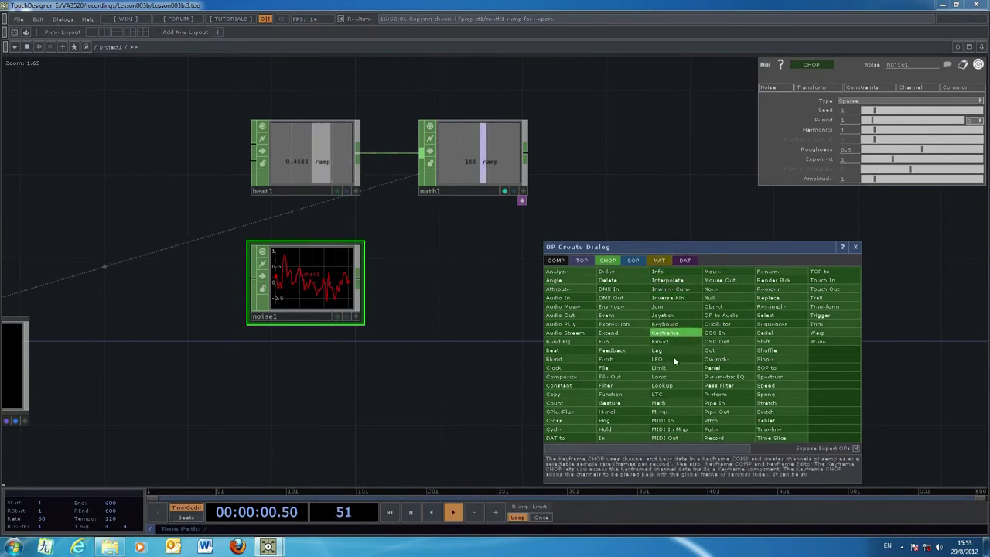
{"action": "left_click", "coordinate": [676, 403]}
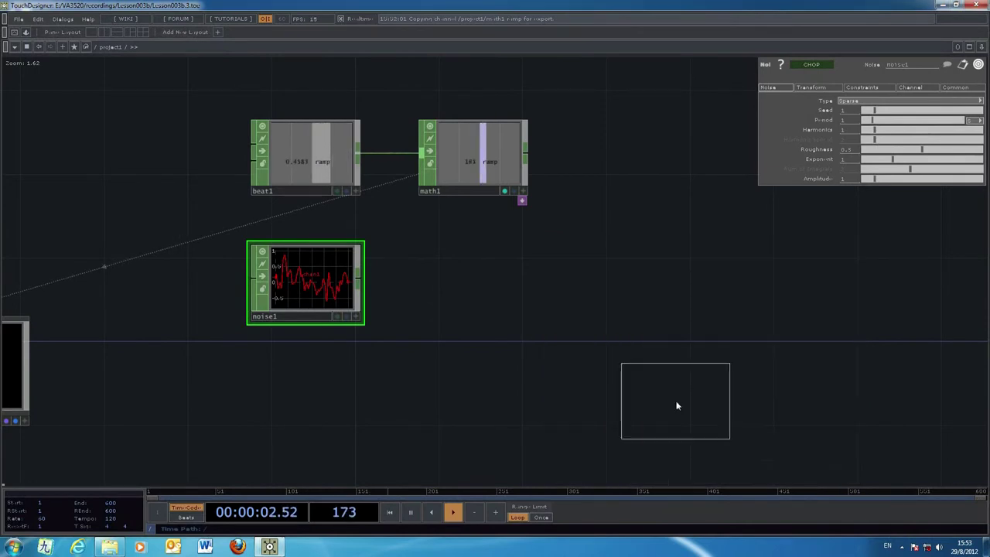
{"action": "left_click", "coordinate": [475, 288]}
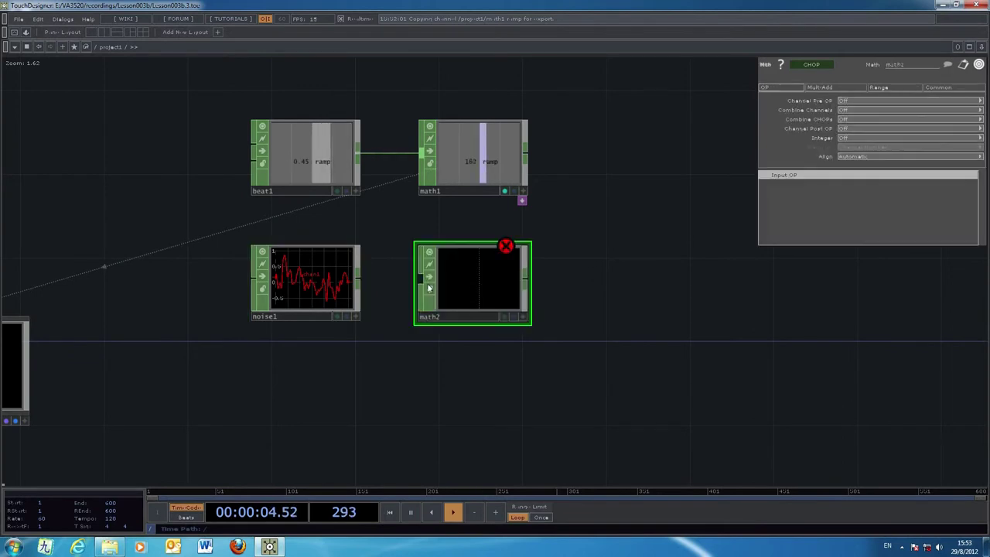
{"action": "left_click", "coordinate": [357, 278]}
{"action": "left_click", "coordinate": [420, 280]}
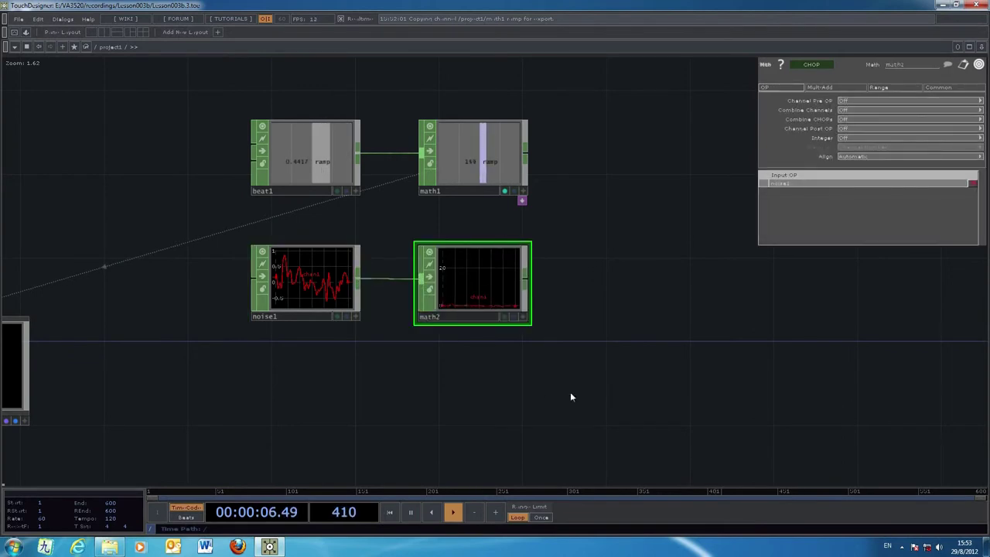
{"action": "left_click_drag", "start_coordinate": [545, 383], "coordinate": [523, 386]}
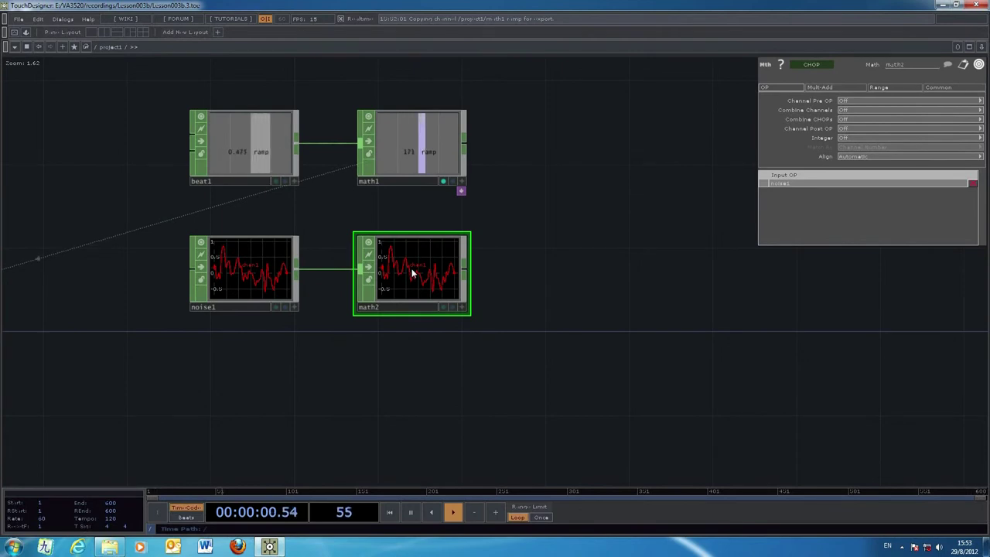
- Remap math2 from a range of -1 to 1 to a range of -3 to 3
{"action": "left_click", "coordinate": [885, 88]}
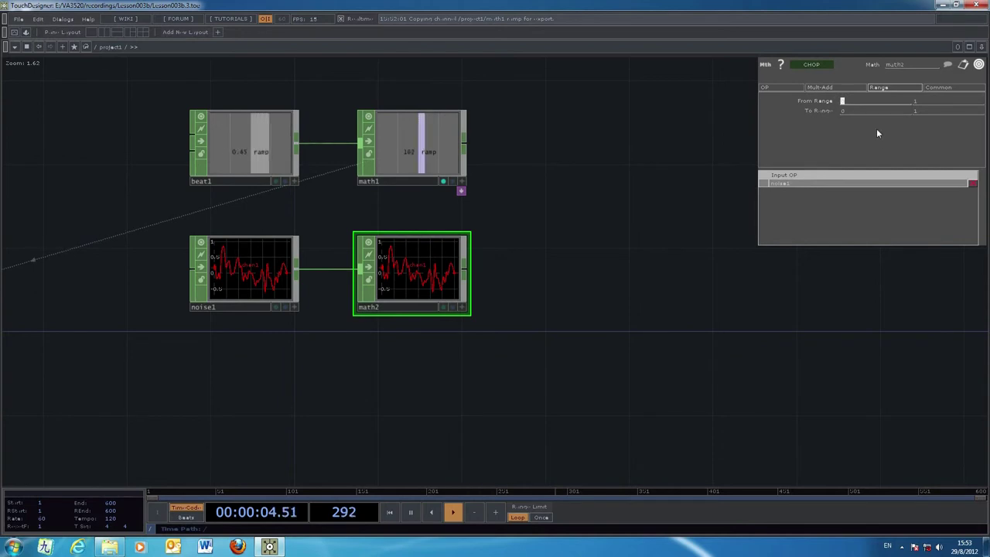
{"action": "type", "text": "-1"}
{"action": "key", "text": "Return"}
{"action": "left_click", "coordinate": [844, 112]}
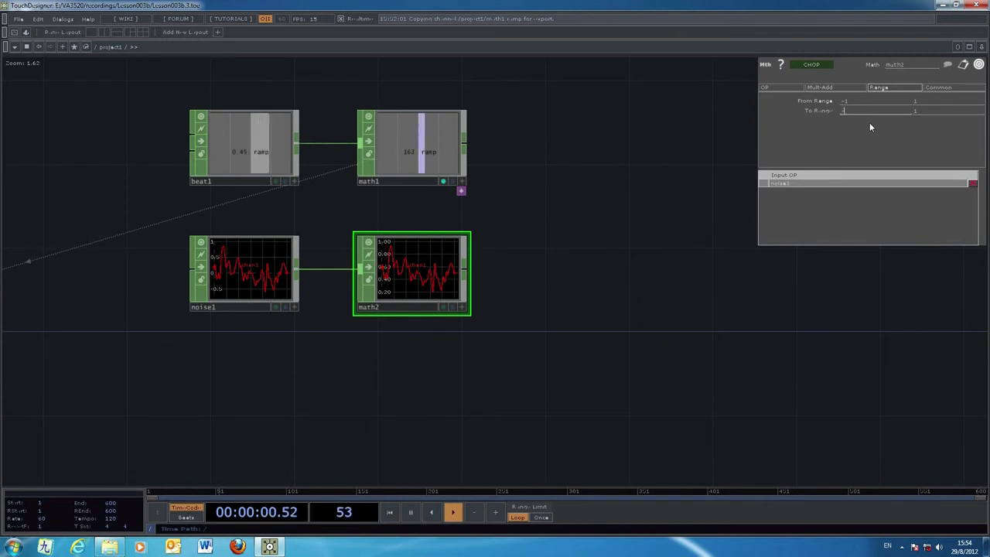
{"action": "type", "text": "-3"}
{"action": "left_click", "coordinate": [916, 110]}
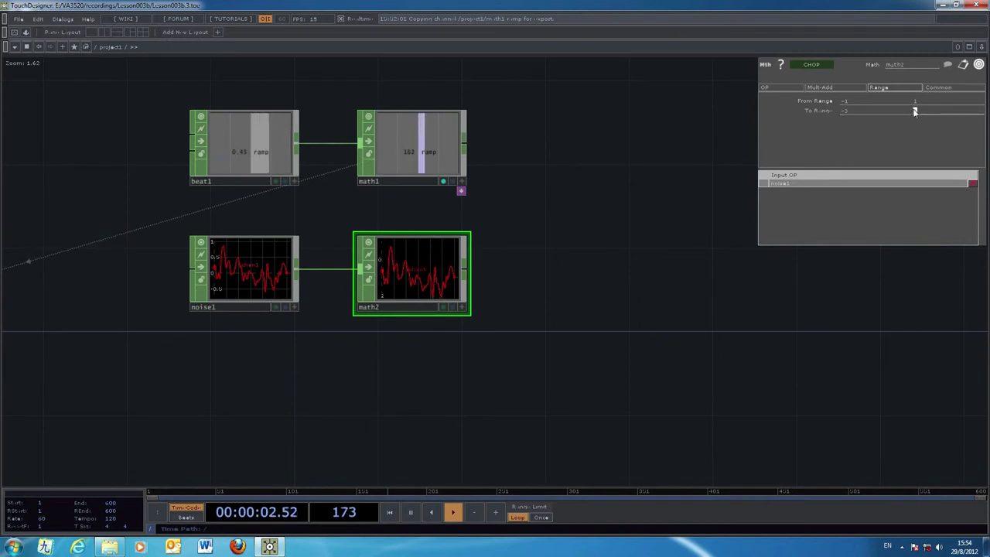
{"action": "type", "text": "3"}
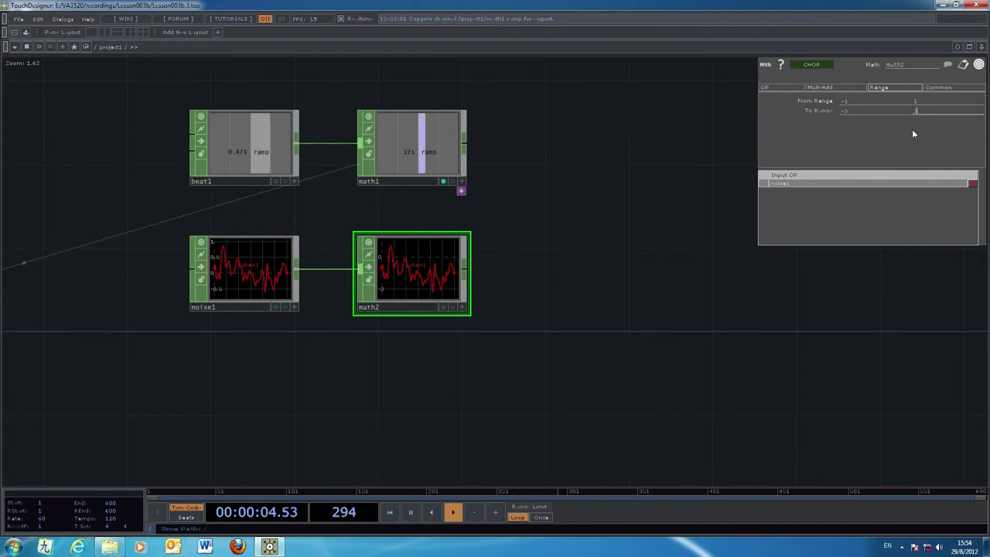
{"action": "key", "text": "Return"}
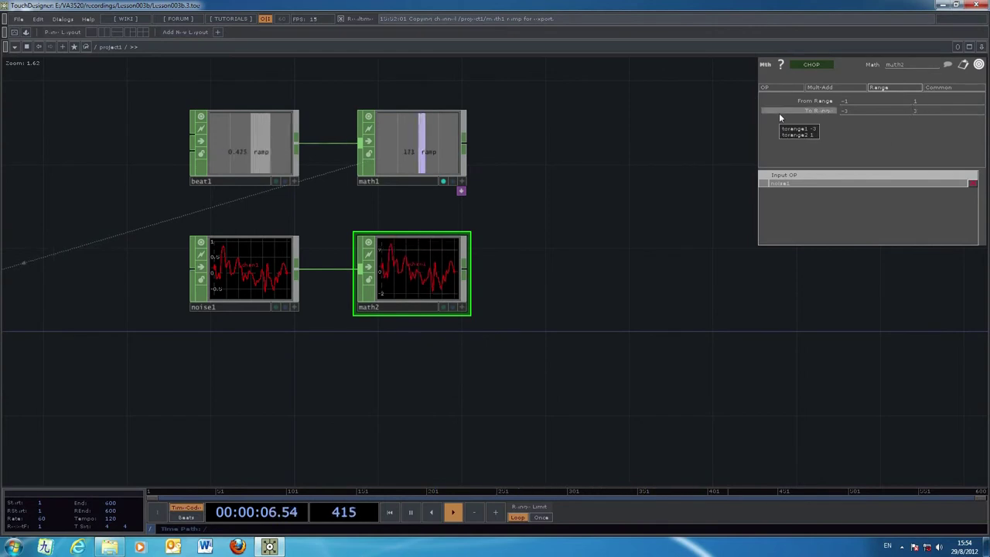
- Export the chan1 channel of math2 to the Translate Y parameter of geo1 as an Export CHOP
{"action": "left_click_drag", "start_coordinate": [322, 385], "coordinate": [444, 379]}
{"action": "scroll", "coordinate": [414, 391], "scroll_direction": "down", "scroll_amount": 3}
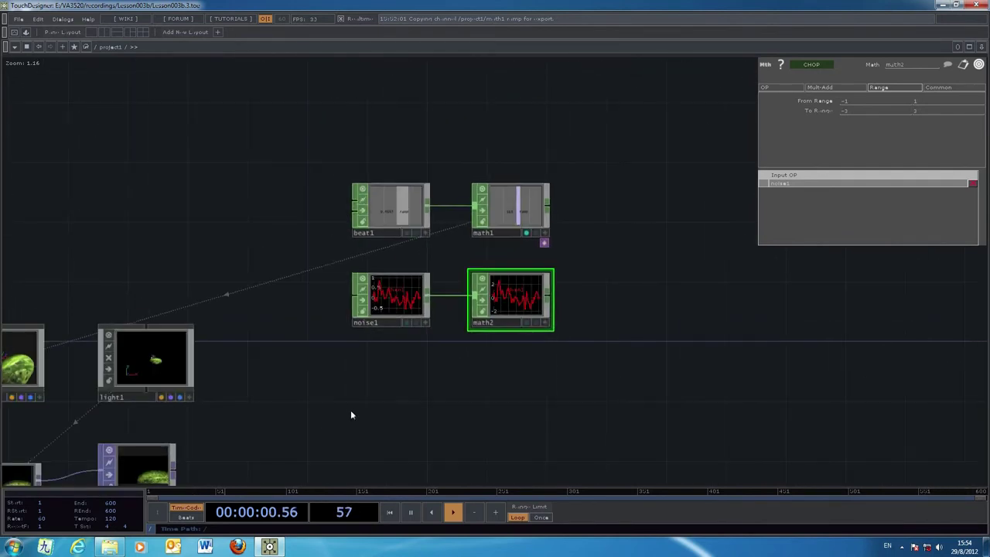
{"action": "left_click_drag", "start_coordinate": [360, 413], "coordinate": [402, 402]}
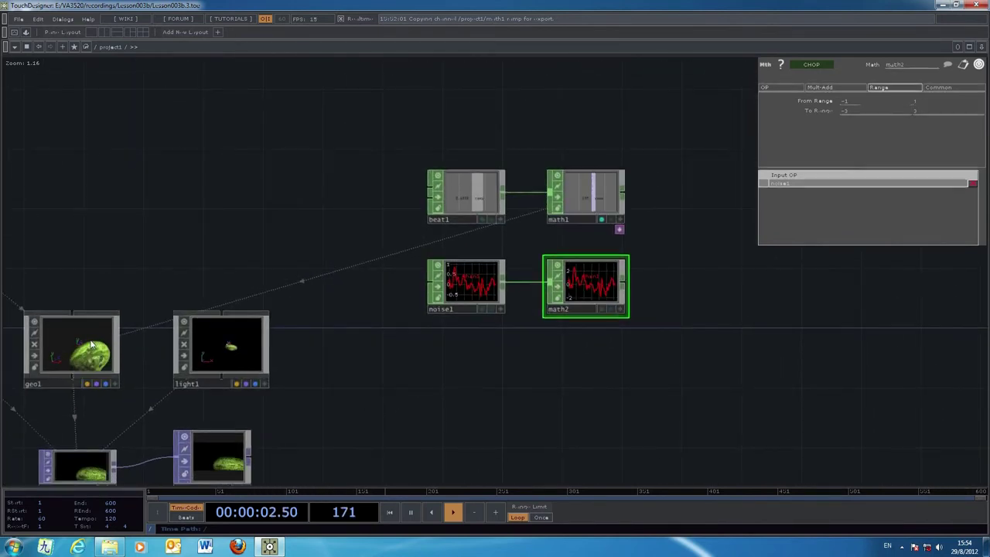
{"action": "left_click", "coordinate": [89, 341]}
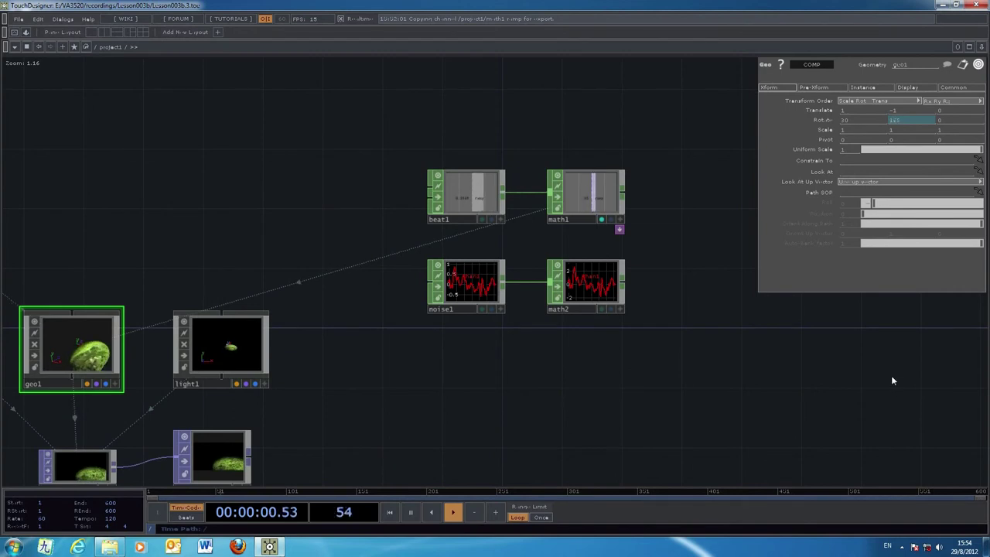
{"action": "left_click_drag", "start_coordinate": [867, 380], "coordinate": [707, 365]}
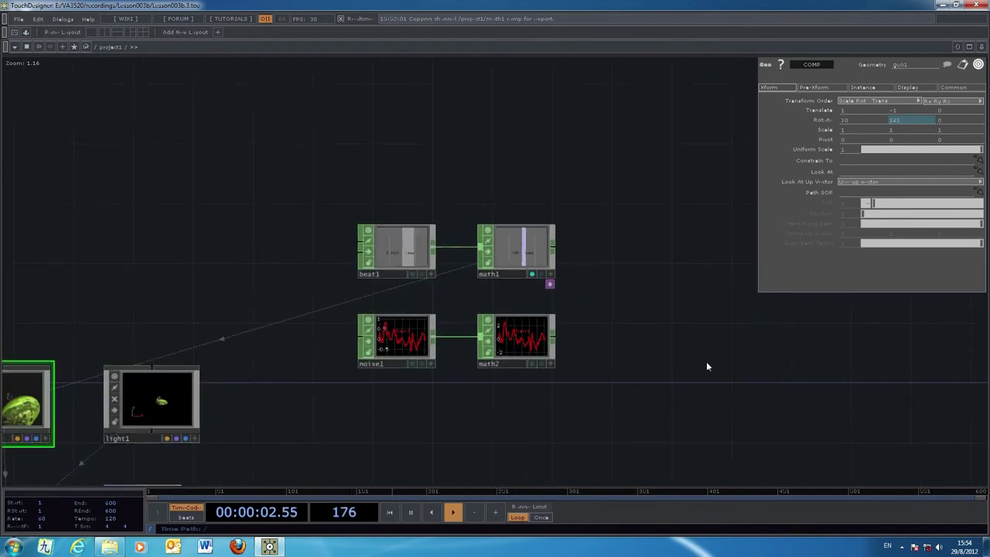
{"action": "scroll", "coordinate": [706, 364], "scroll_direction": "up", "scroll_amount": 2}
{"action": "scroll", "coordinate": [559, 372], "scroll_direction": "up", "scroll_amount": 3}
{"action": "left_click_drag", "start_coordinate": [660, 321], "coordinate": [816, 342]}
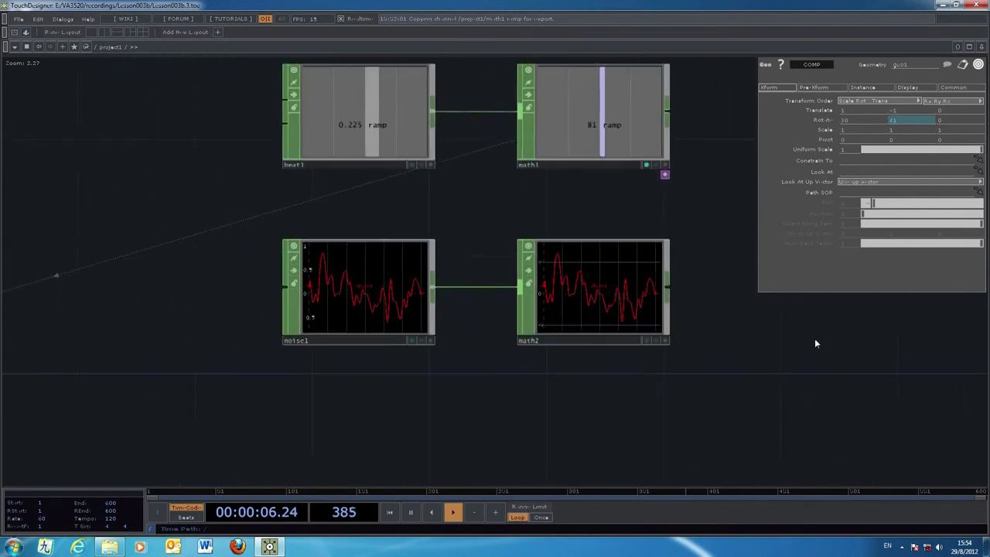
{"action": "left_click", "coordinate": [667, 339]}
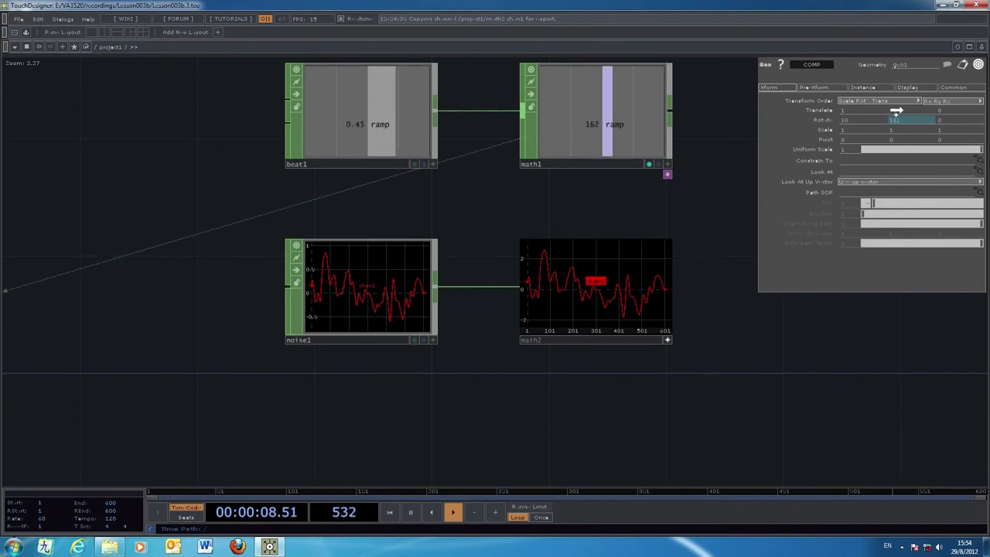
{"action": "left_click_drag", "start_coordinate": [896, 110], "coordinate": [898, 118]}
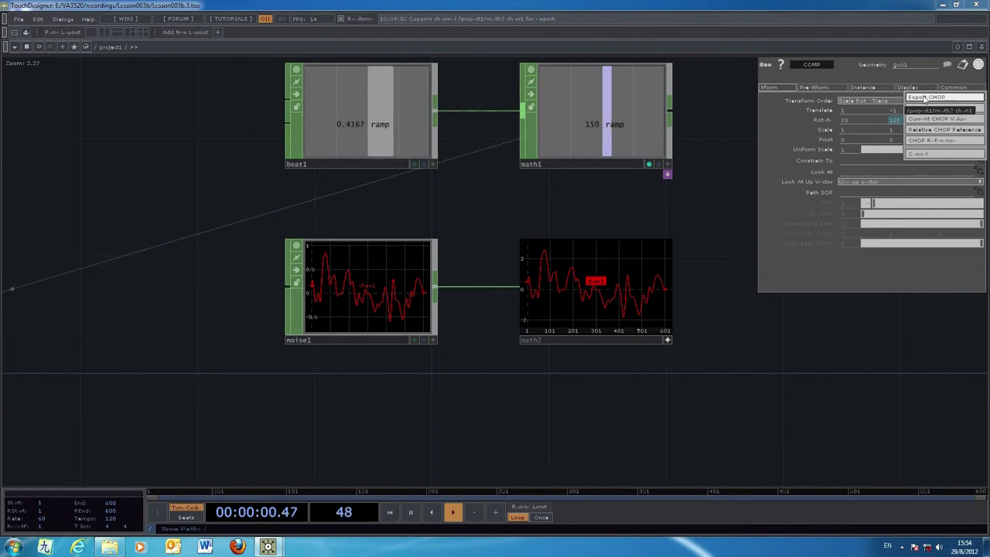
{"action": "left_click", "coordinate": [925, 98]}
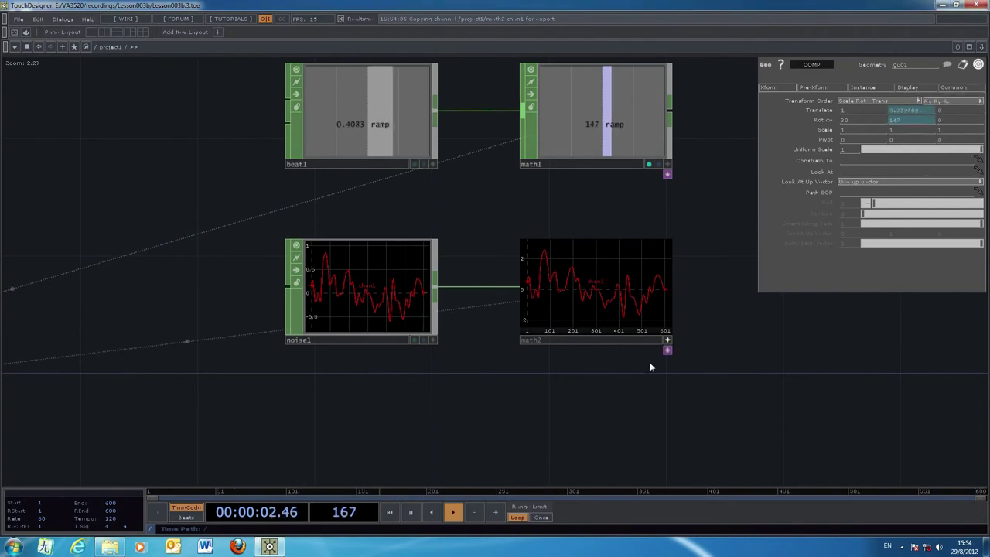
- Examine the noise-driven motion in geo1, render1 and out1, previewing out1 briefly as the network background
{"action": "scroll", "coordinate": [490, 418], "scroll_direction": "down", "scroll_amount": 3}
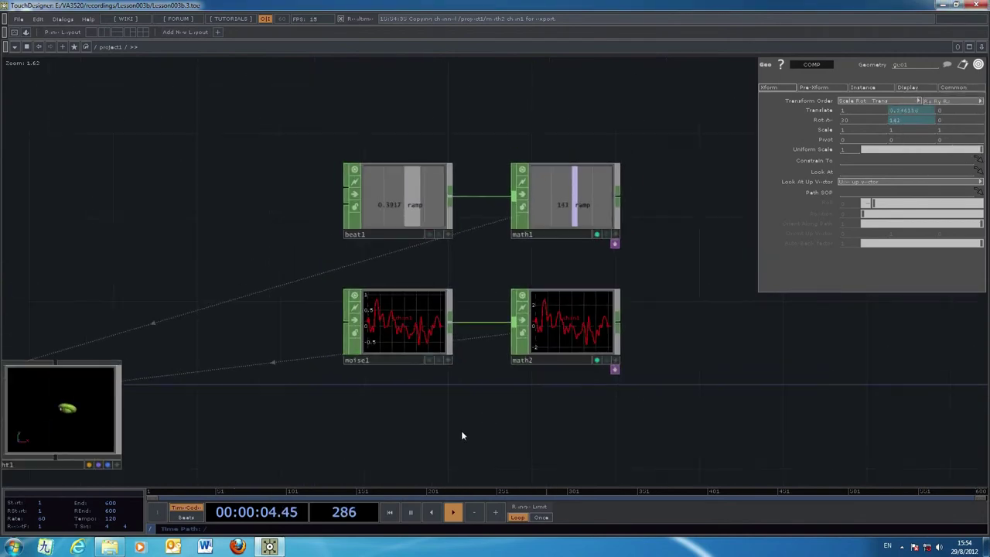
{"action": "left_click_drag", "start_coordinate": [407, 447], "coordinate": [546, 397]}
{"action": "left_click_drag", "start_coordinate": [474, 418], "coordinate": [571, 405]}
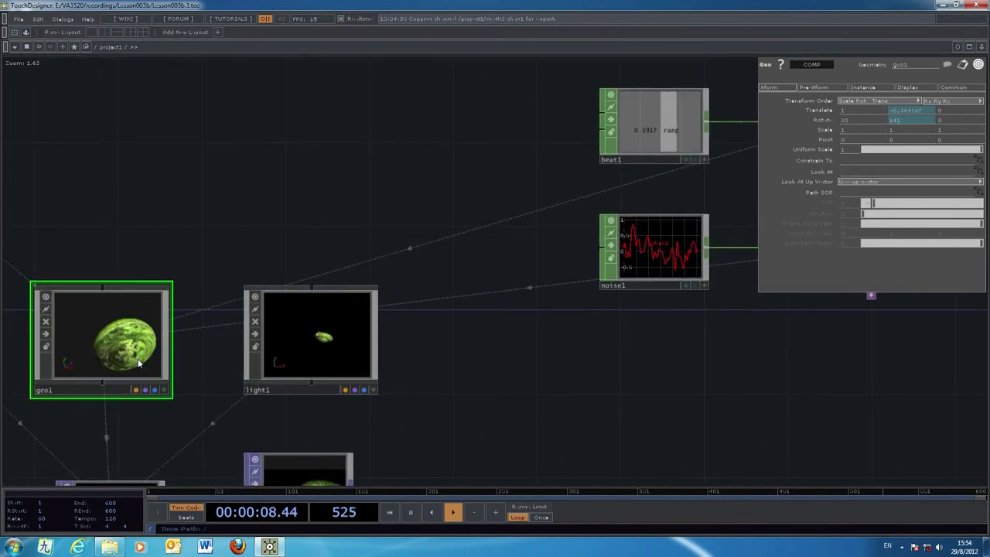
{"action": "left_click_drag", "start_coordinate": [537, 400], "coordinate": [529, 348]}
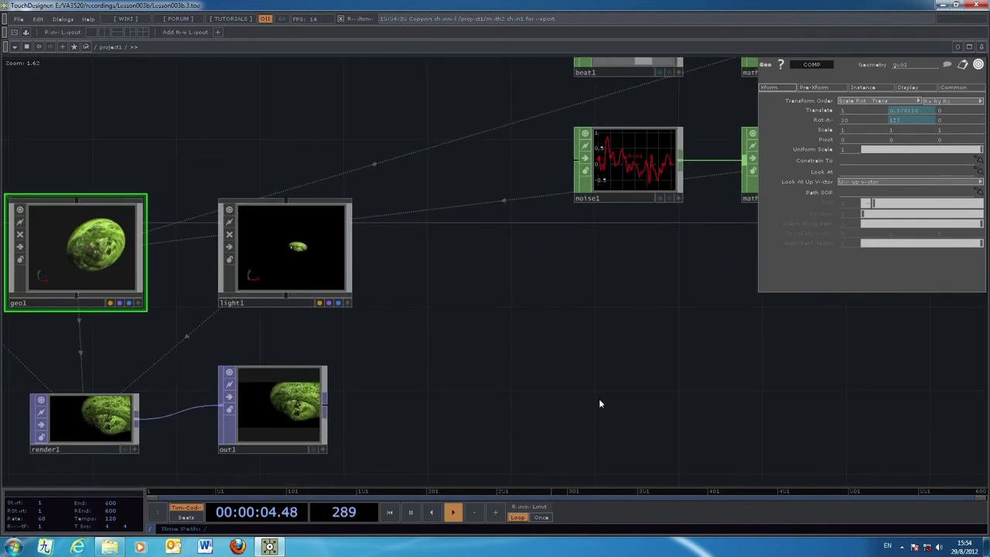
{"action": "left_click_drag", "start_coordinate": [625, 384], "coordinate": [522, 426]}
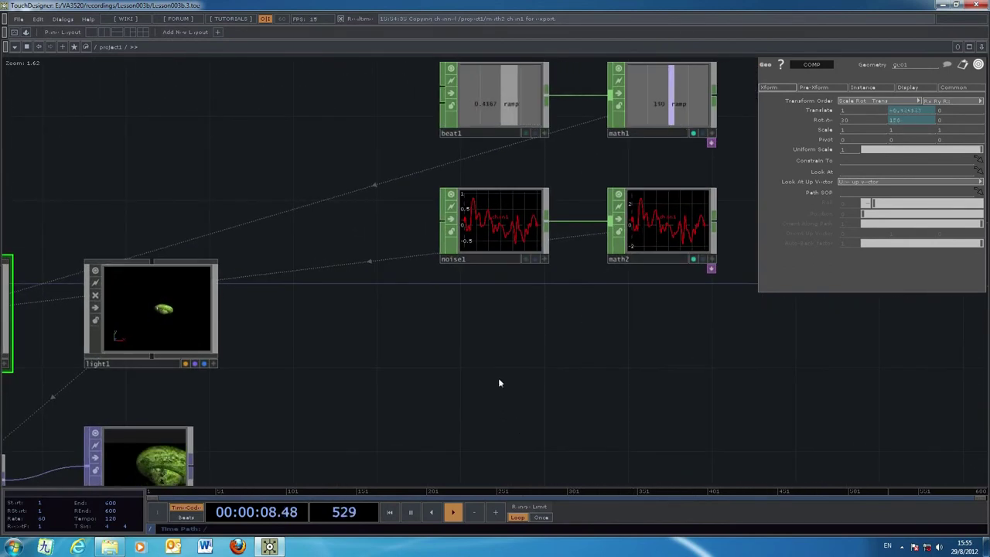
{"action": "left_click_drag", "start_coordinate": [354, 427], "coordinate": [428, 317]}
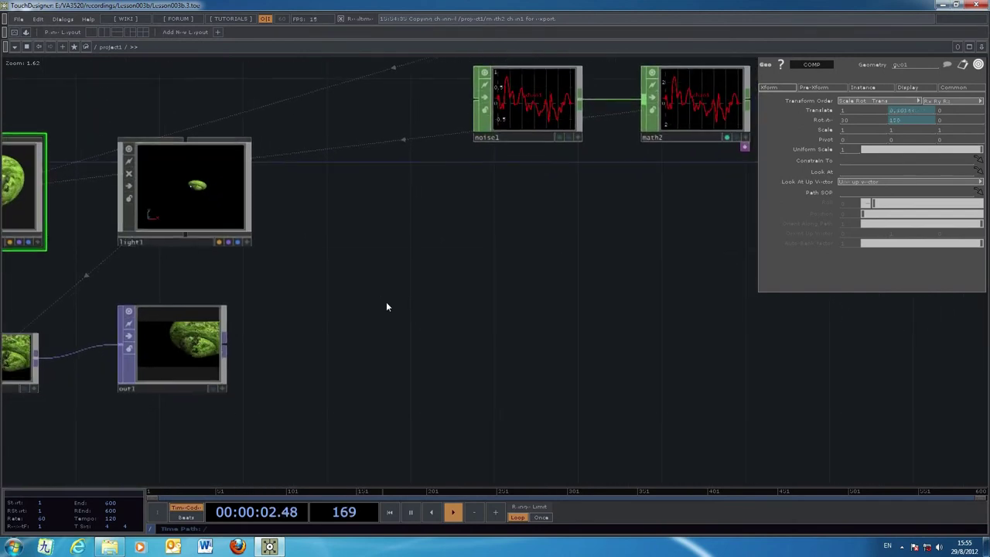
{"action": "left_click", "coordinate": [213, 389]}
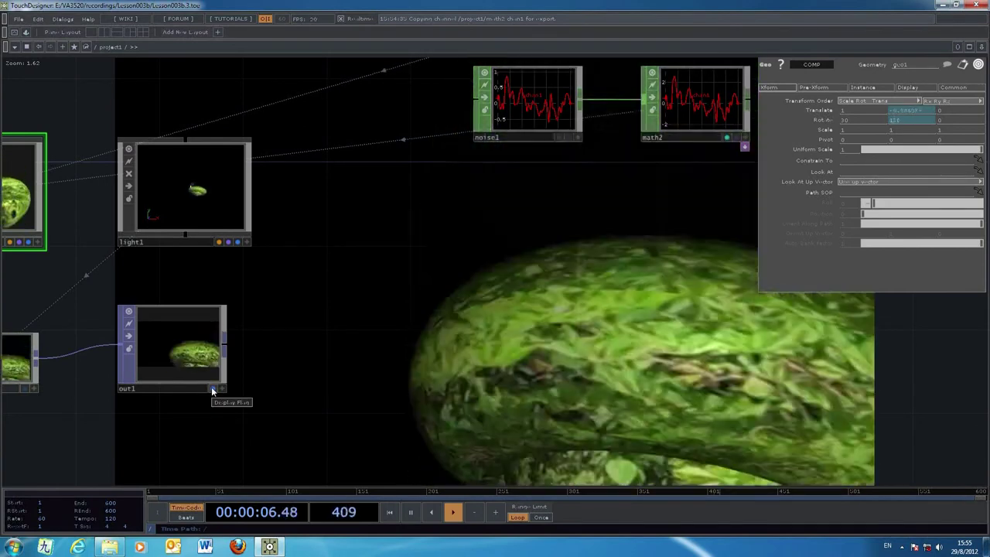
{"action": "left_click", "coordinate": [213, 389]}
- Move cam1 farther from the geometry by setting its Translate Z to 10
{"action": "scroll", "coordinate": [209, 430], "scroll_direction": "down", "scroll_amount": 3}
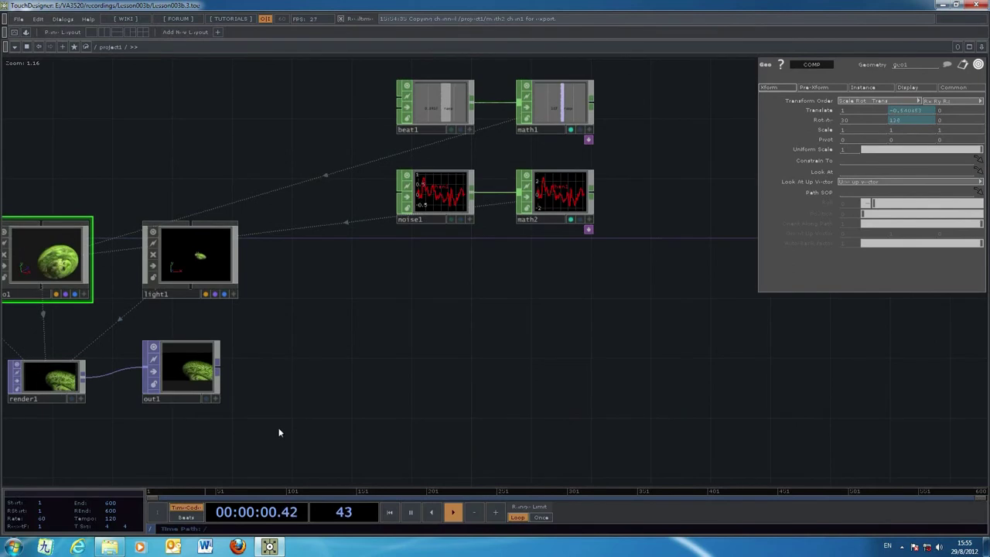
{"action": "left_click_drag", "start_coordinate": [294, 417], "coordinate": [500, 409]}
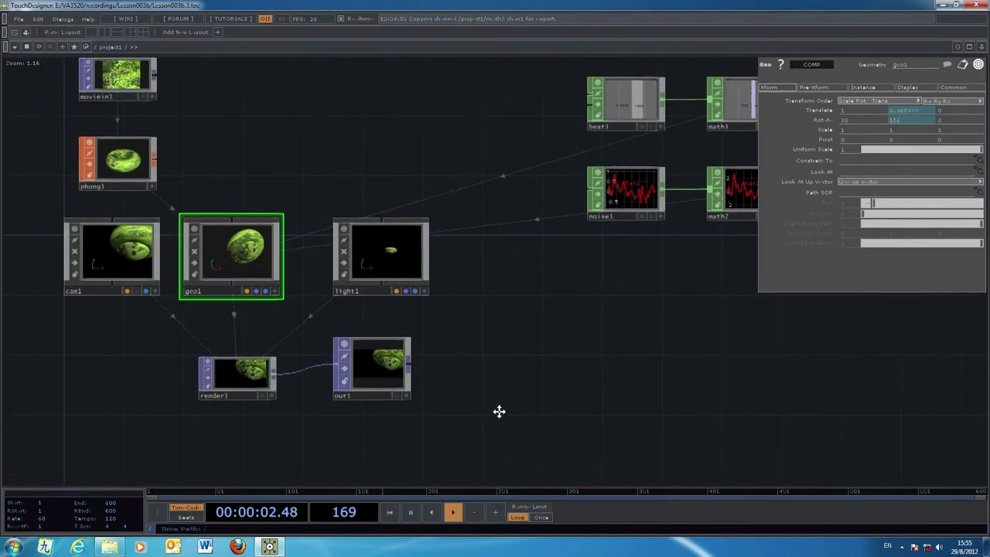
{"action": "left_click_drag", "start_coordinate": [128, 362], "coordinate": [112, 385]}
{"action": "left_click", "coordinate": [120, 287]}
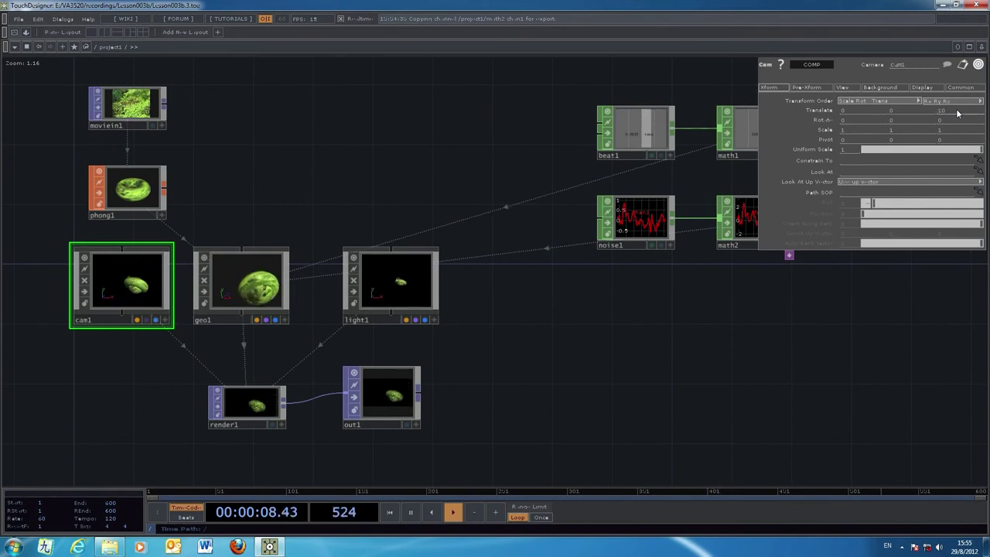
- Preview out1 as the network background to check the framing from the new camera distance, and turn the preview off
{"action": "left_click_drag", "start_coordinate": [778, 358], "coordinate": [578, 322]}
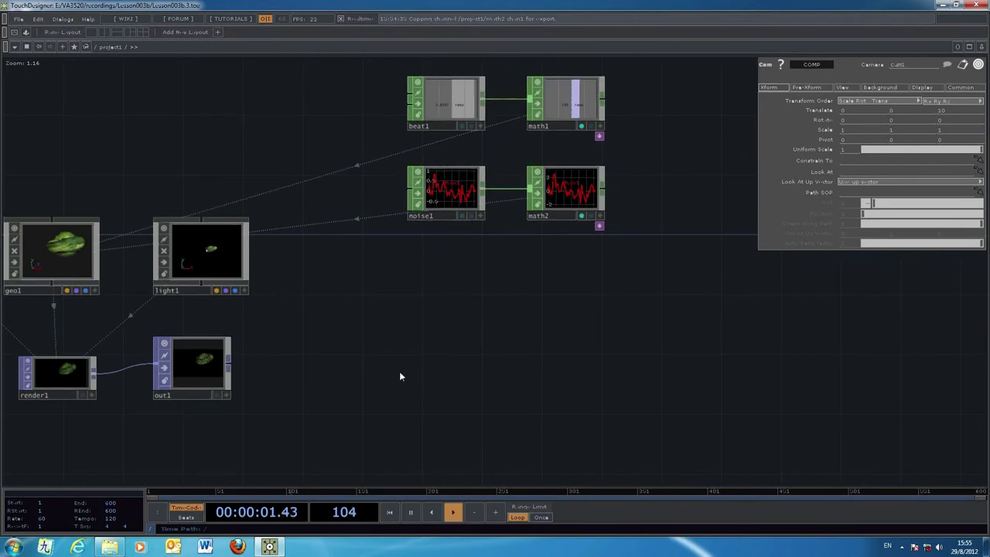
{"action": "left_click", "coordinate": [217, 395]}
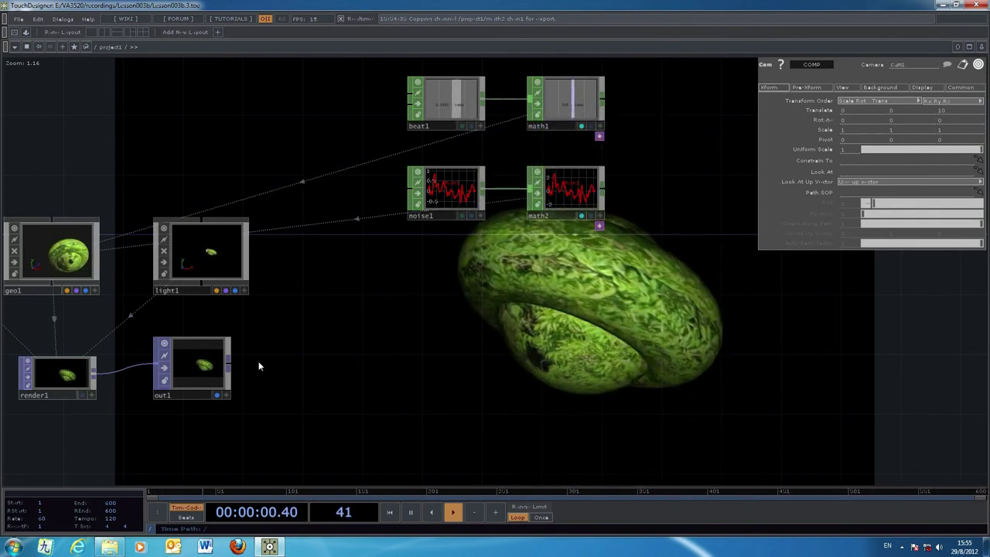
{"action": "left_click", "coordinate": [217, 395]}
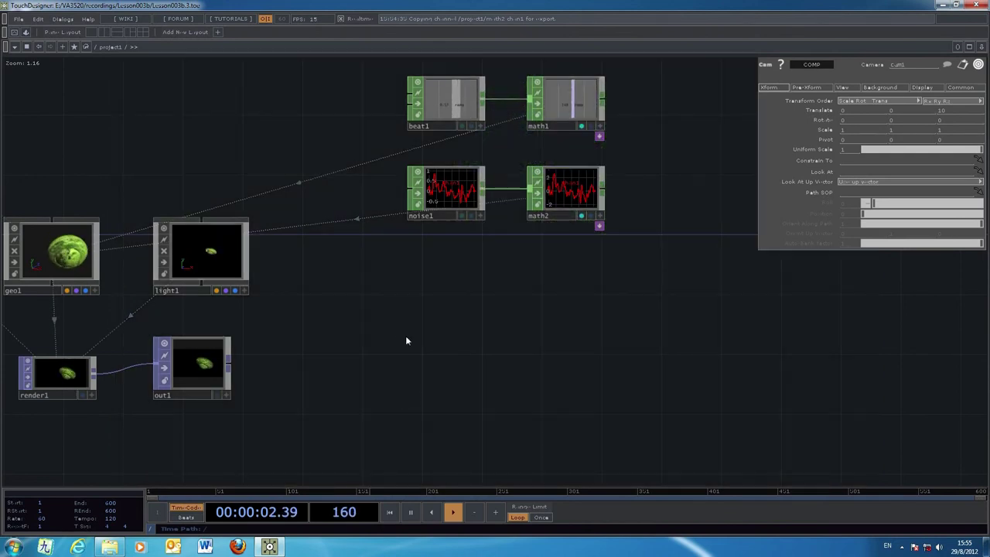